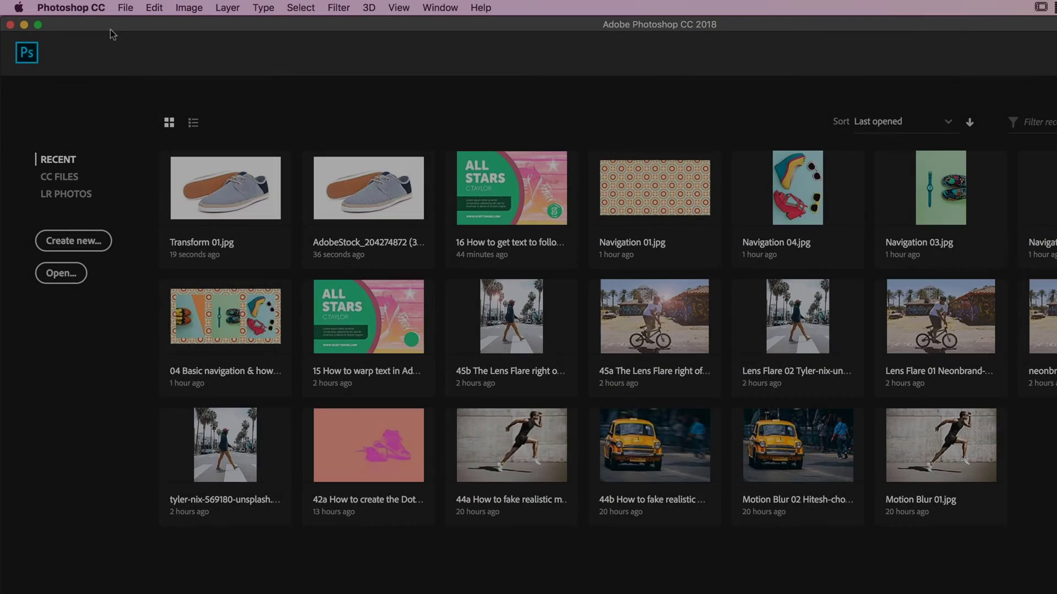
Open Transform 01.jpg from the 08 Transform & Distort folder in Exercise Files
{"action": "left_click", "coordinate": [126, 8]}
{"action": "left_click", "coordinate": [141, 37]}
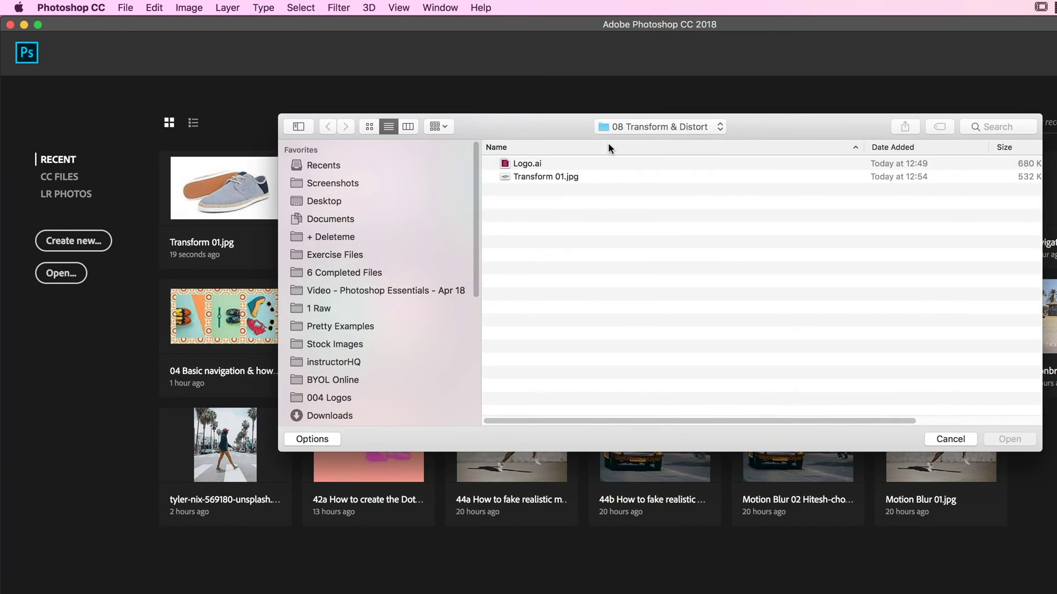
{"action": "left_click", "coordinate": [611, 127]}
{"action": "left_click", "coordinate": [611, 140]}
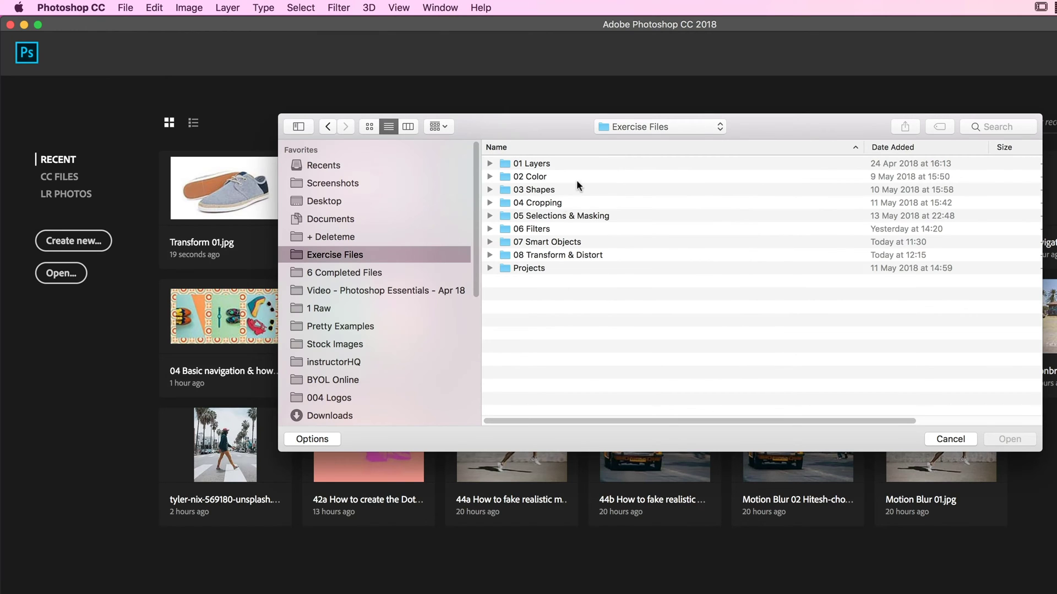
{"action": "left_click", "coordinate": [522, 256]}
{"action": "double_click", "coordinate": [518, 256]}
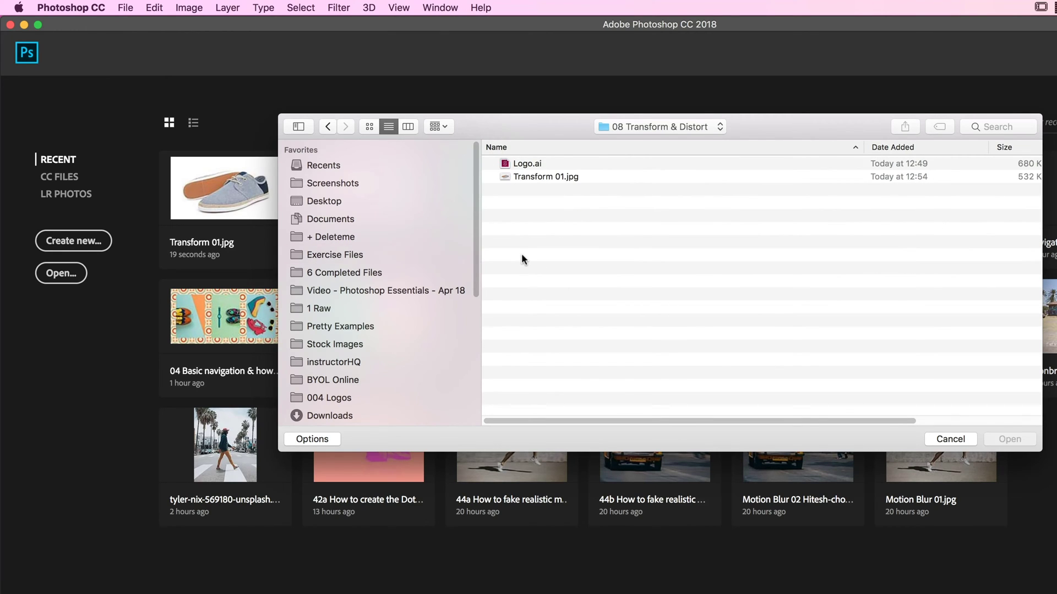
{"action": "left_click", "coordinate": [540, 177]}
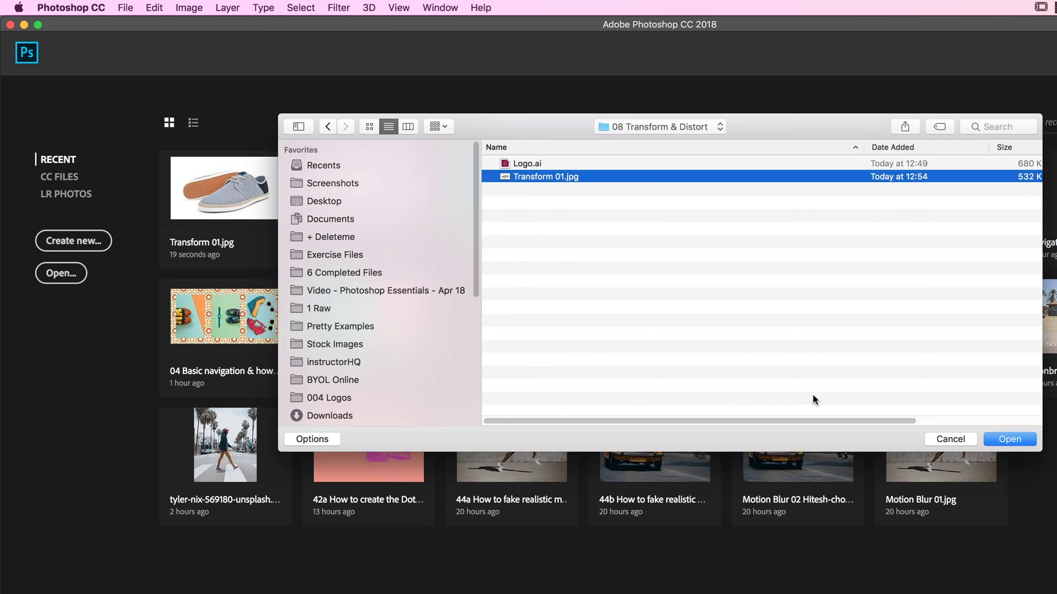
{"action": "left_click", "coordinate": [991, 439]}
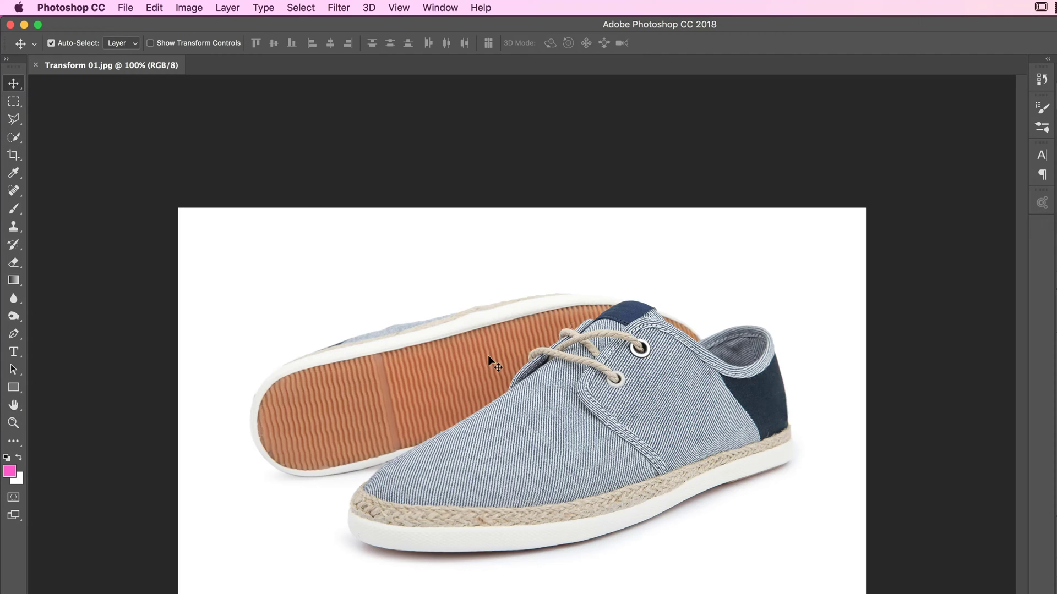
Place Logo.ai into the shoe image as an embedded smart object, cropped to its bounding box
{"action": "left_click", "coordinate": [126, 10]}
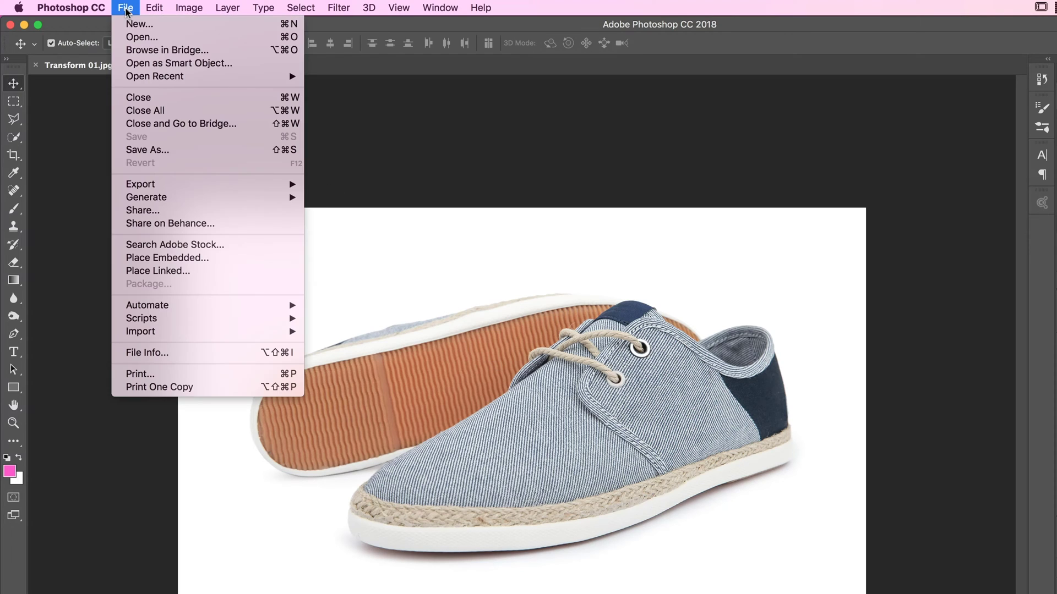
{"action": "left_click", "coordinate": [164, 258]}
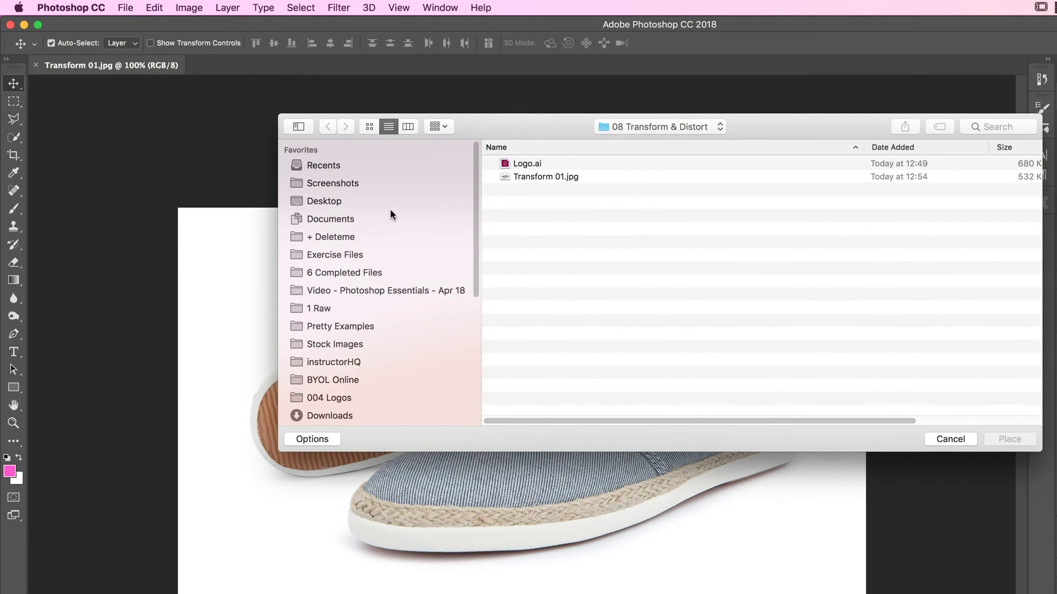
{"action": "left_click", "coordinate": [529, 163]}
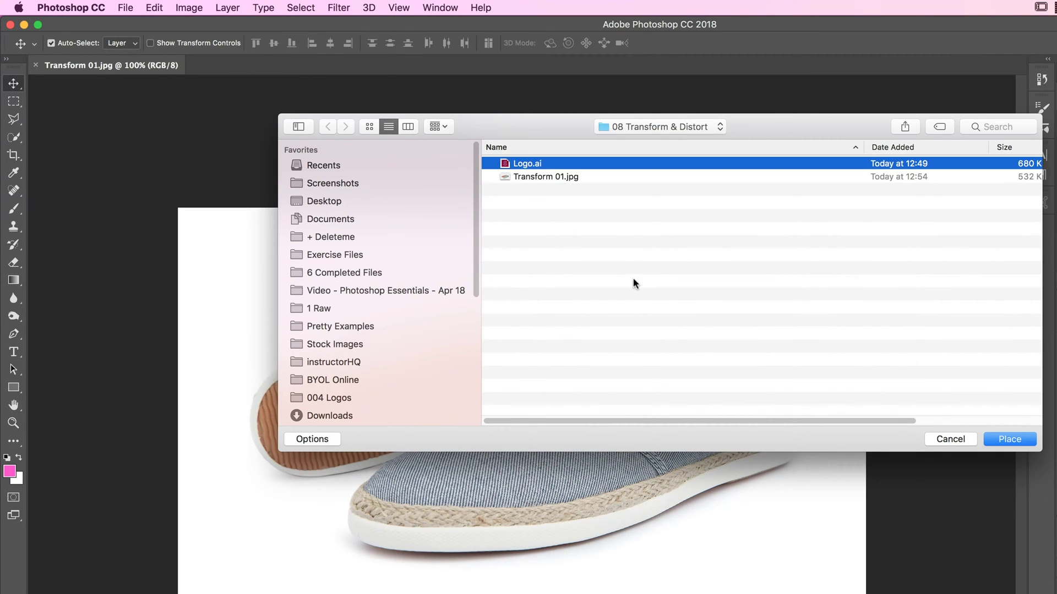
{"action": "left_click", "coordinate": [1002, 439]}
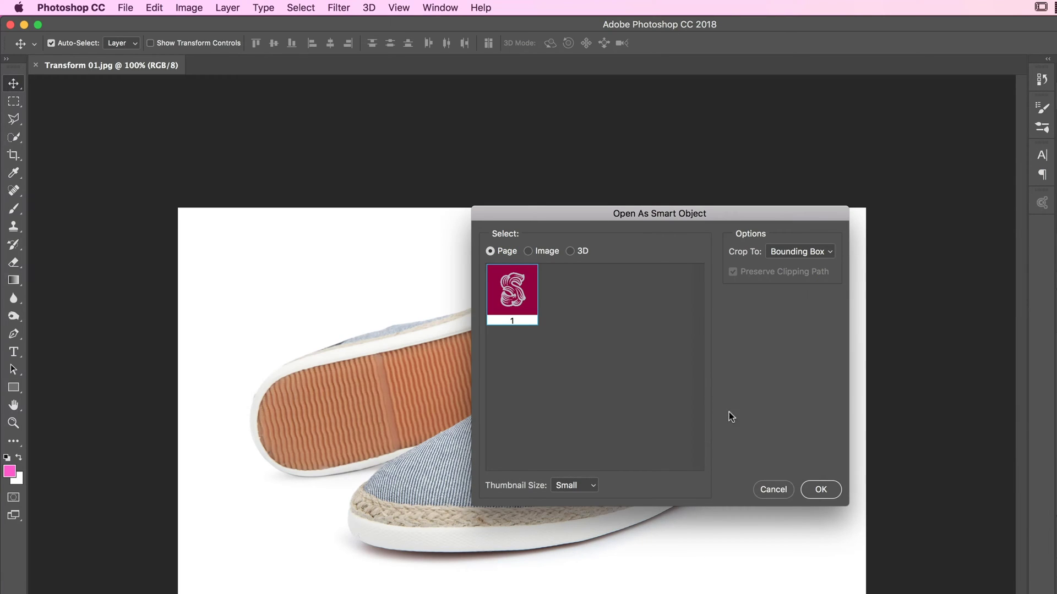
{"action": "left_click", "coordinate": [820, 490]}
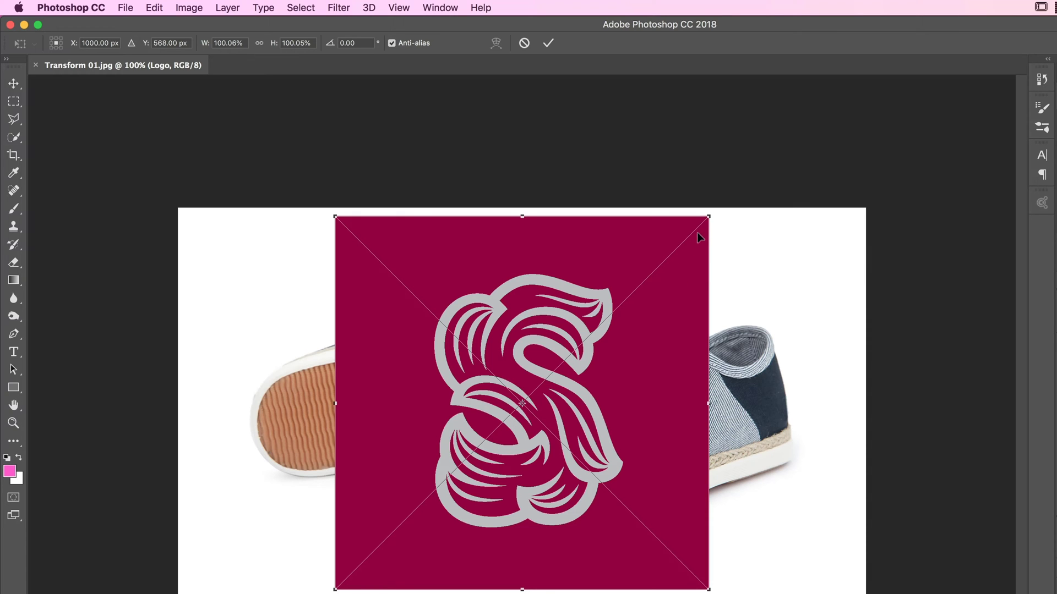
Scale the placed logo down to about 2.22 cm square, commit it, and move it to the image's upper-right corner
{"action": "left_click_drag", "start_coordinate": [669, 336], "coordinate": [655, 329]}
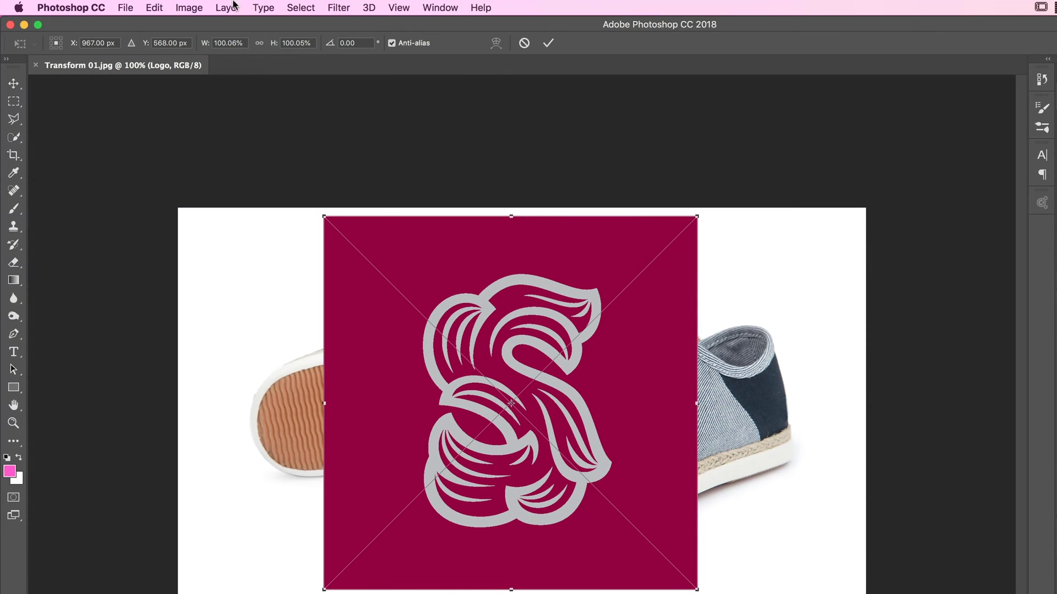
{"action": "left_click", "coordinate": [227, 8]}
{"action": "left_click", "coordinate": [400, 154]}
{"action": "left_click_drag", "start_coordinate": [695, 217], "coordinate": [563, 365]}
{"action": "key", "text": "Return"}
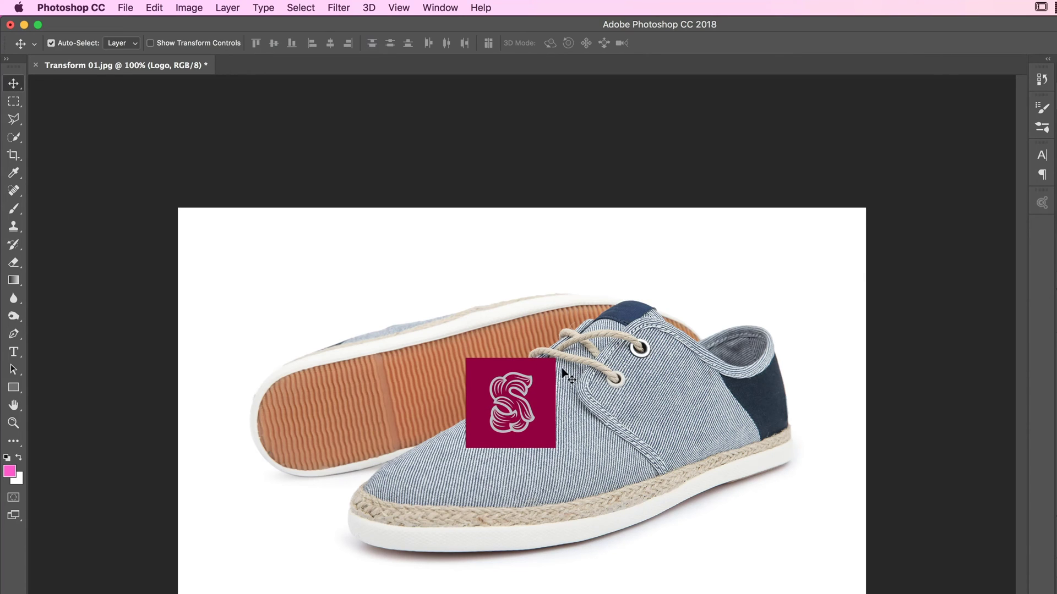
{"action": "left_click_drag", "start_coordinate": [544, 376], "coordinate": [840, 227]}
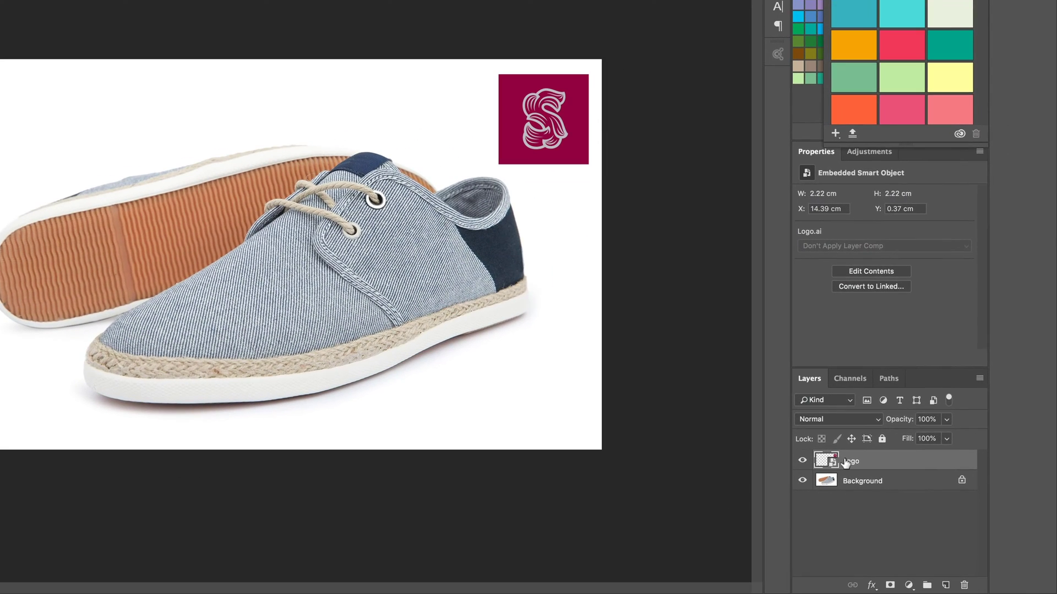
Duplicate the Logo layer as "Logo 2" and move the copy onto the front of the shoe
{"action": "right_click", "coordinate": [921, 501]}
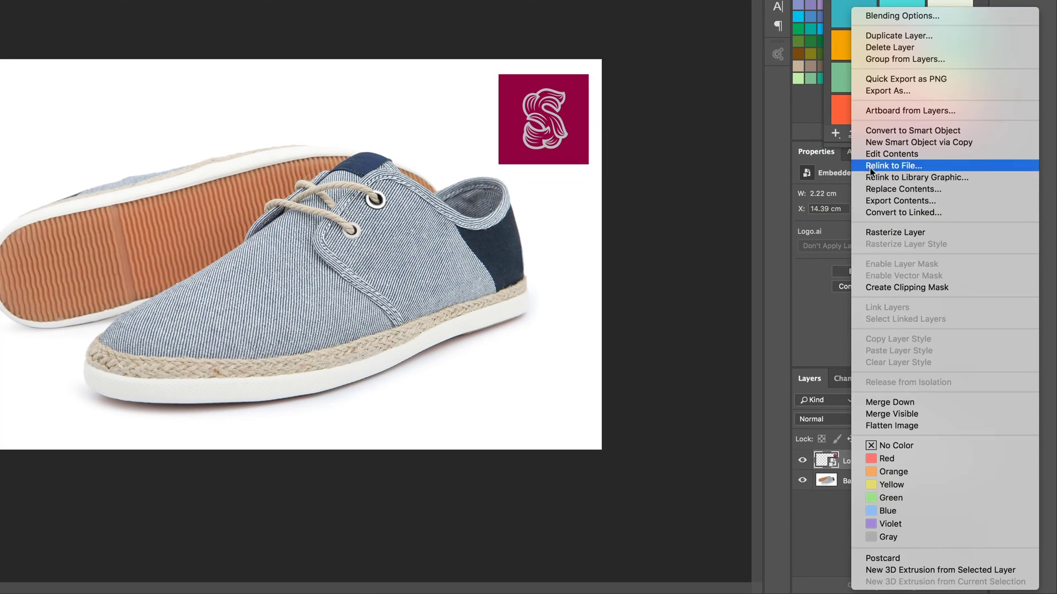
{"action": "left_click", "coordinate": [833, 137]}
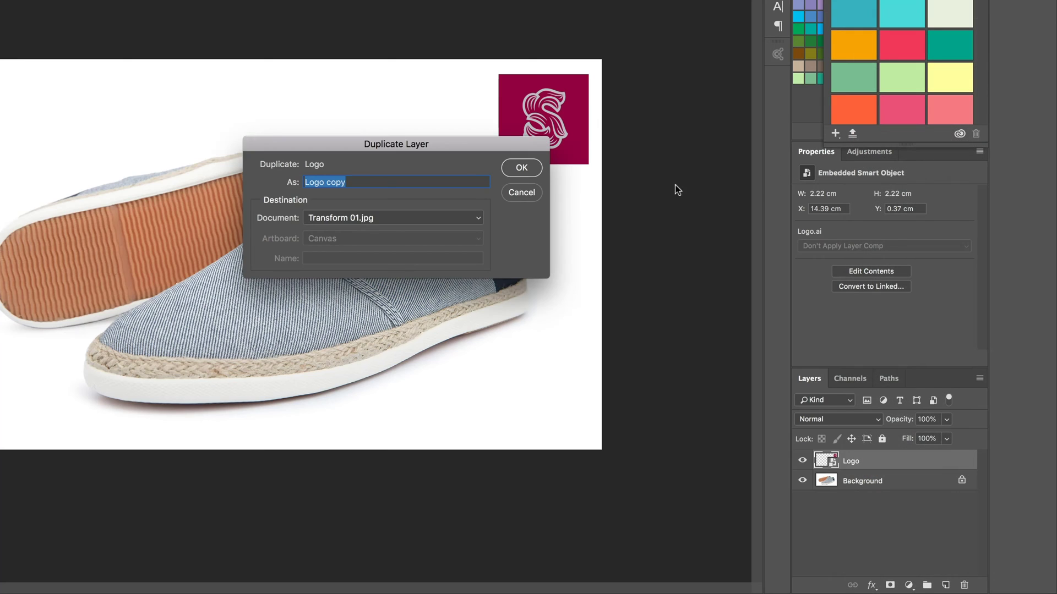
{"action": "double_click", "coordinate": [336, 182]}
{"action": "type", "text": "2"}
{"action": "key", "text": "Return"}
{"action": "left_click_drag", "start_coordinate": [546, 125], "coordinate": [277, 285]}
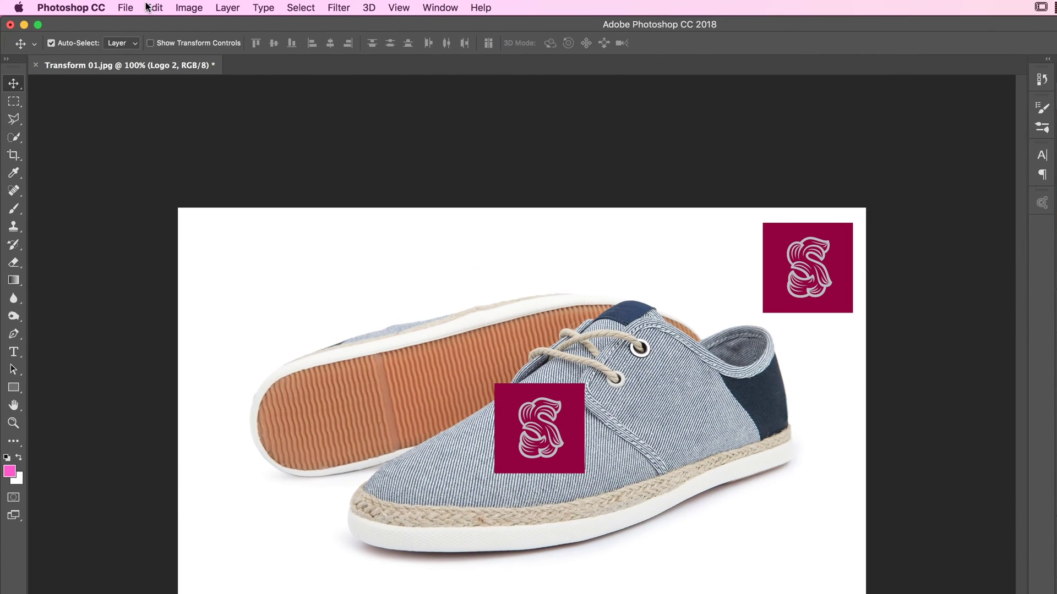
Rotate the Logo 2 copy 90° clockwise and turn it back 90° counterclockwise
{"action": "left_click", "coordinate": [154, 8]}
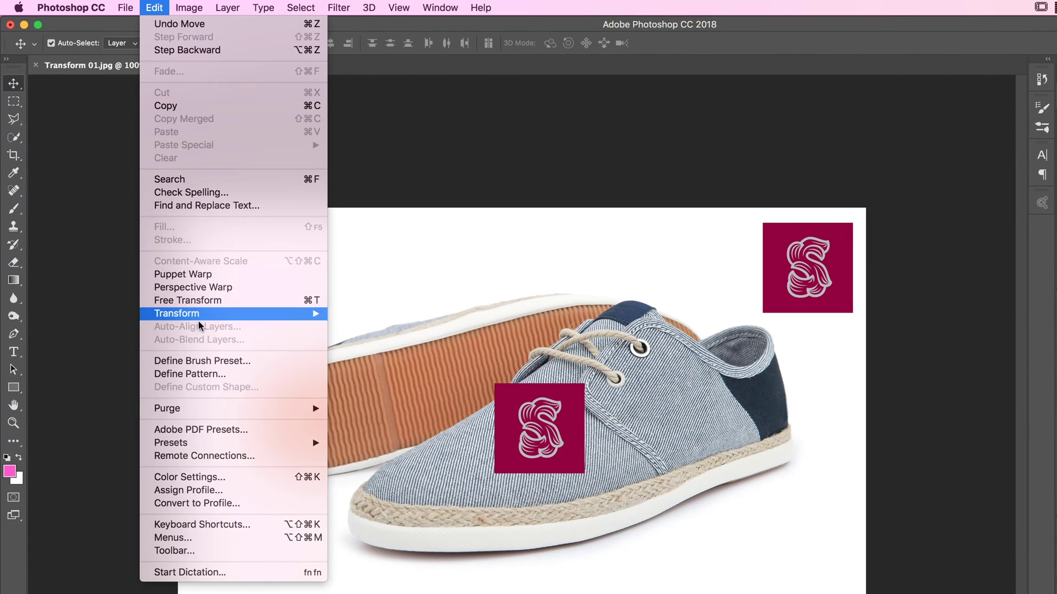
{"action": "mouse_move", "coordinate": [198, 315]}
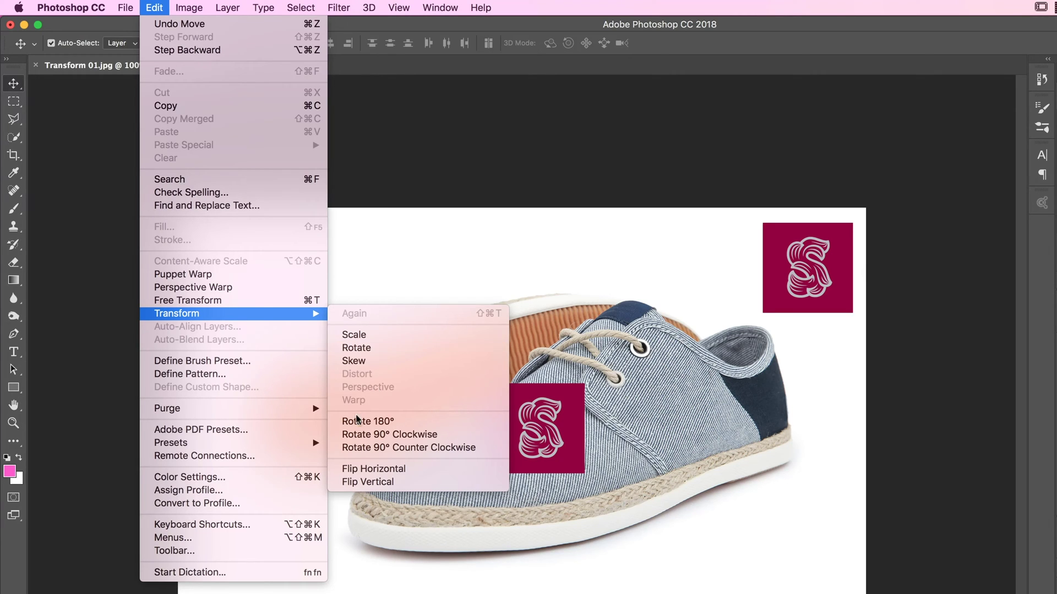
{"action": "left_click", "coordinate": [374, 435]}
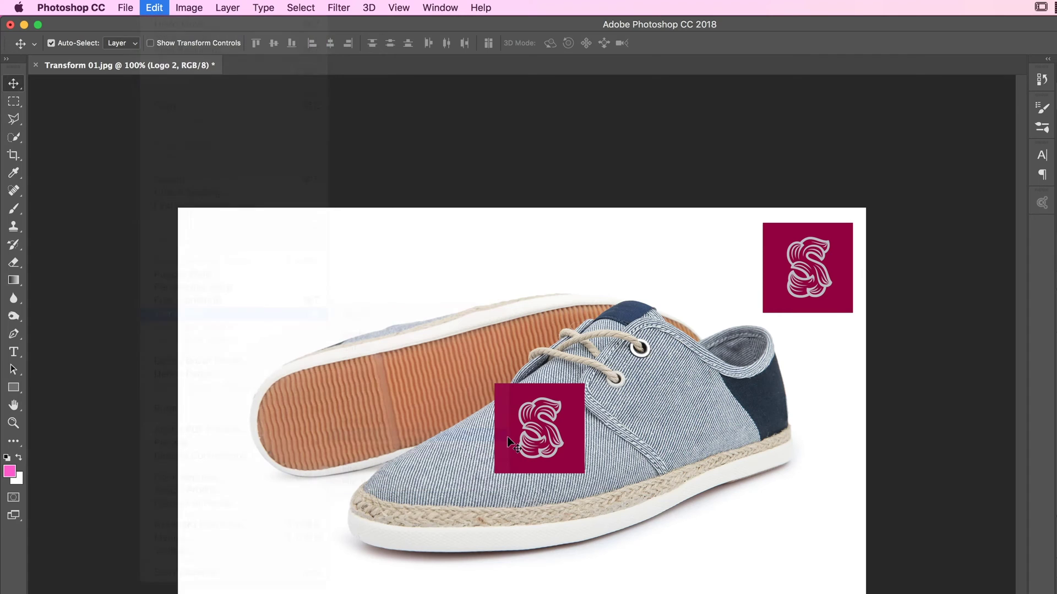
{"action": "left_click", "coordinate": [161, 6]}
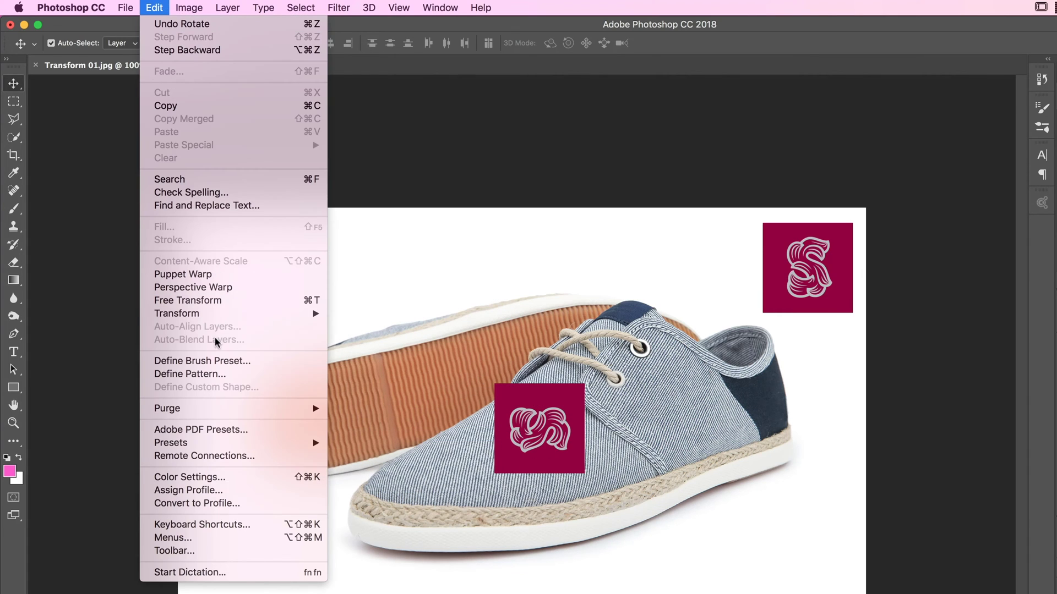
{"action": "left_click", "coordinate": [388, 443]}
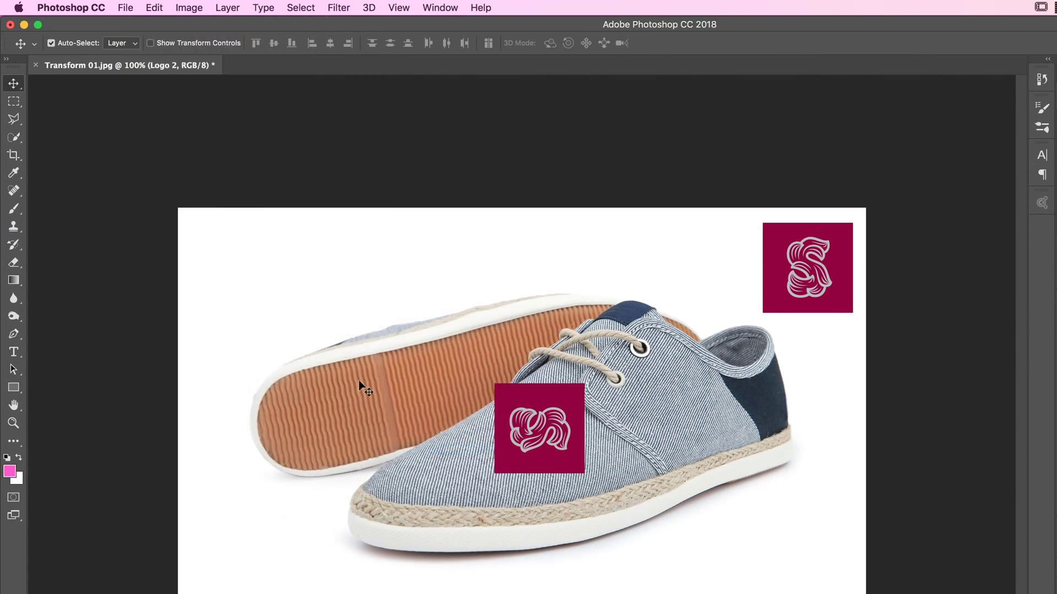
Try flipping the Logo 2 copy horizontally and undo the flip
{"action": "left_click", "coordinate": [161, 6]}
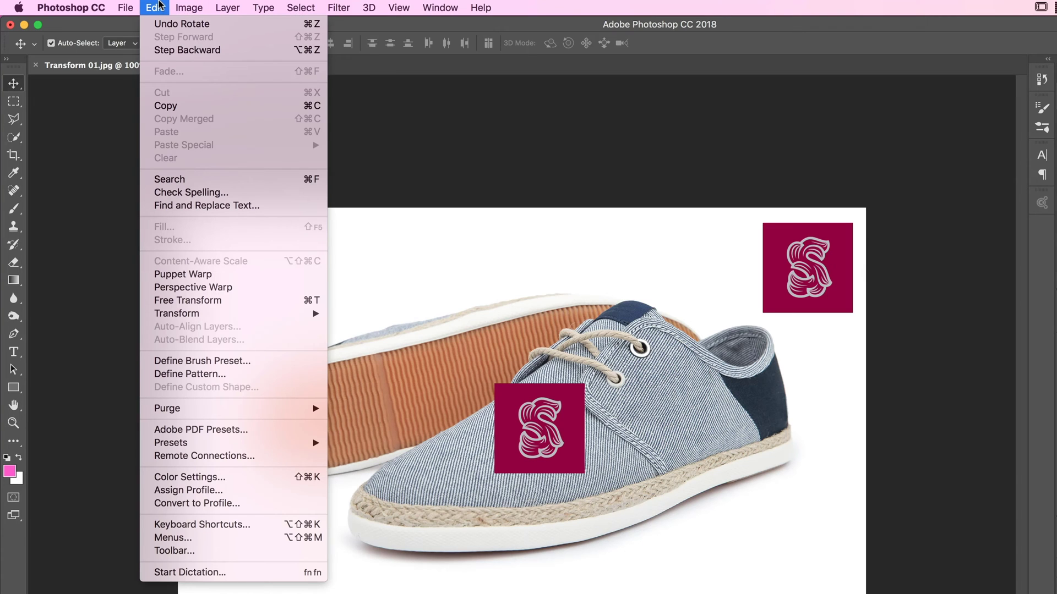
{"action": "mouse_move", "coordinate": [180, 5]}
{"action": "mouse_move", "coordinate": [292, 315]}
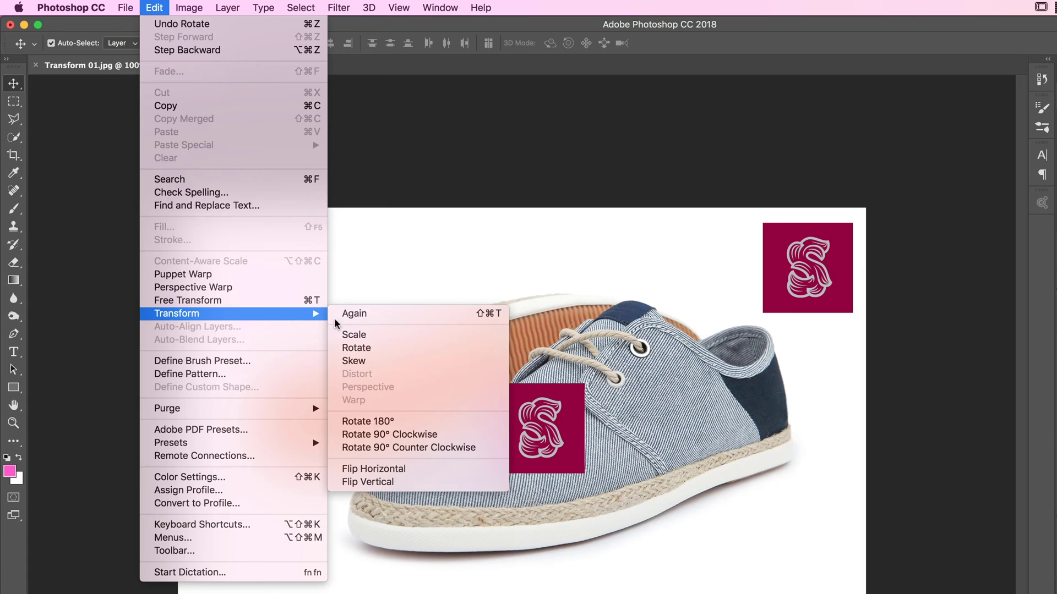
{"action": "left_click", "coordinate": [390, 470]}
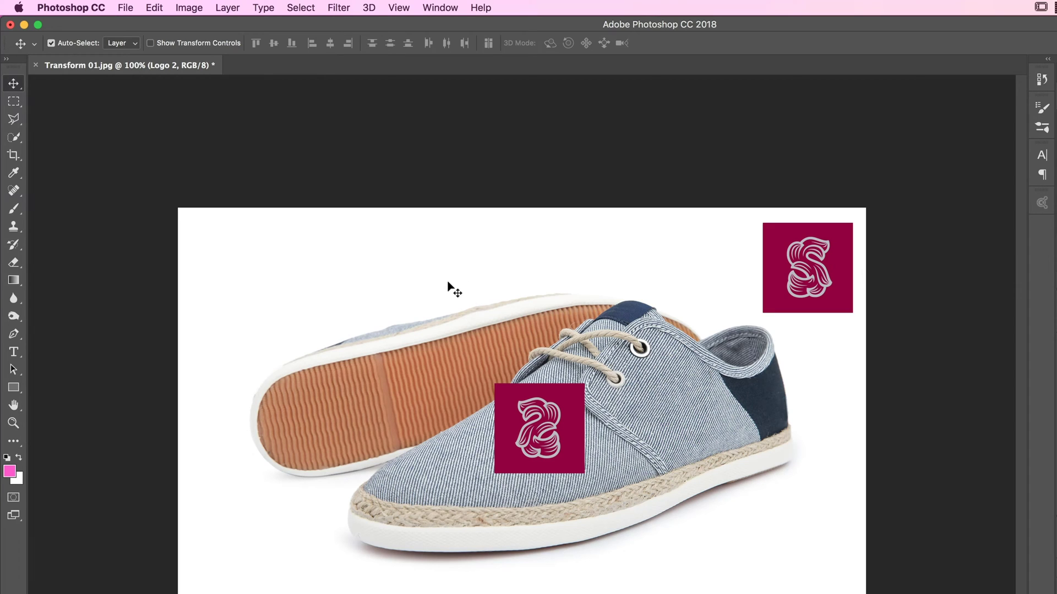
{"action": "key", "text": "super+z"}
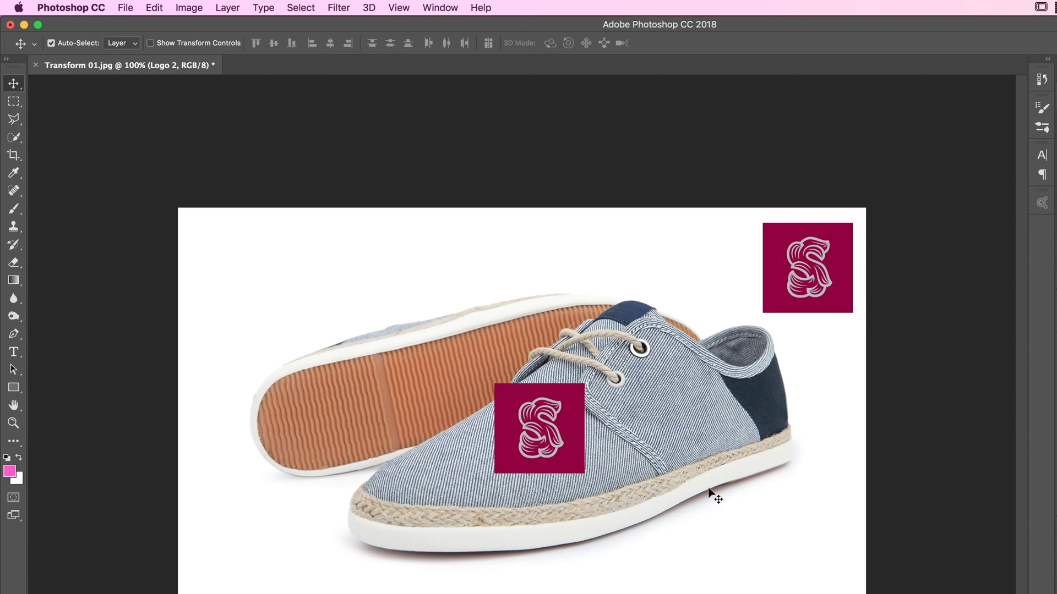
Rasterize the Logo 2 smart object layer
{"action": "left_click", "coordinate": [154, 7]}
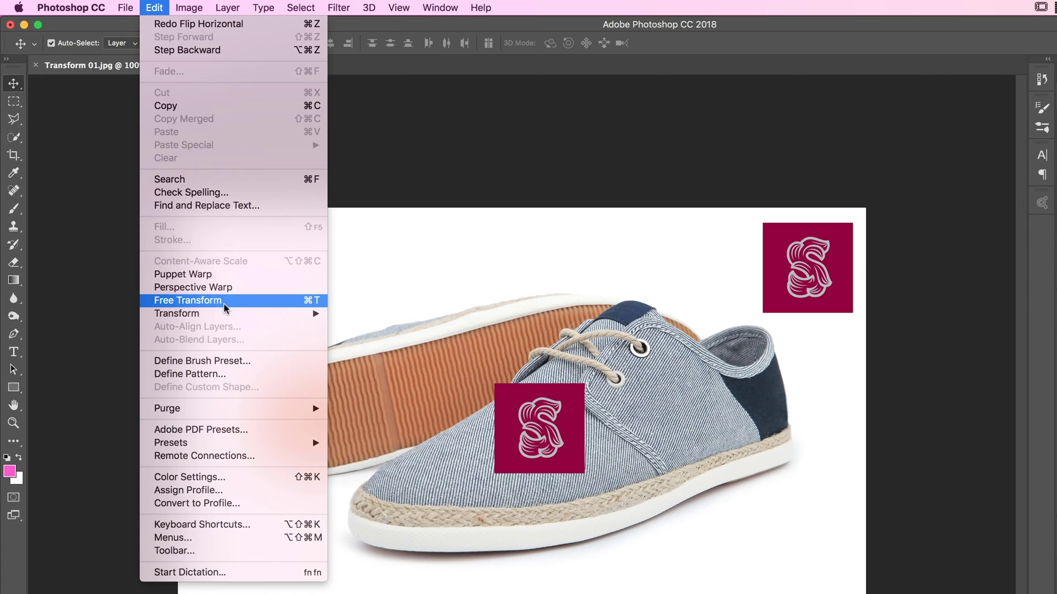
{"action": "mouse_move", "coordinate": [246, 314]}
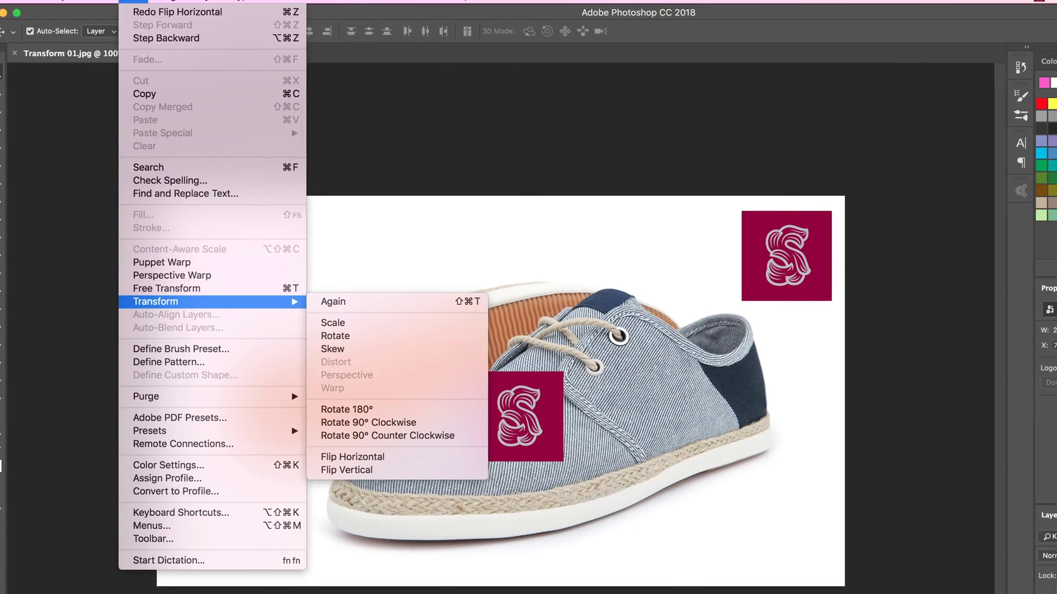
{"action": "key", "text": "Escape"}
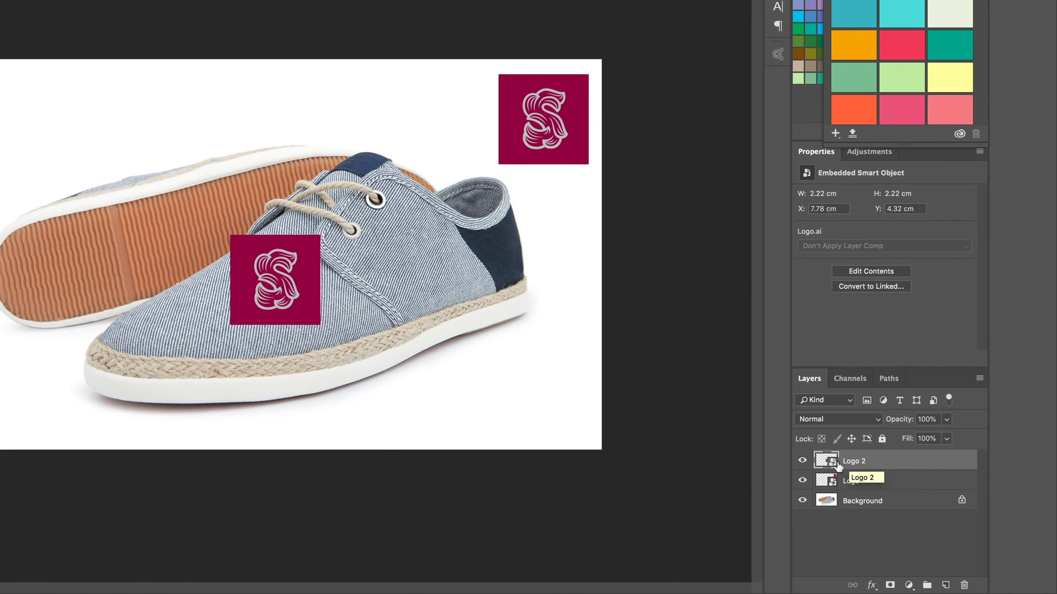
{"action": "right_click", "coordinate": [848, 464]}
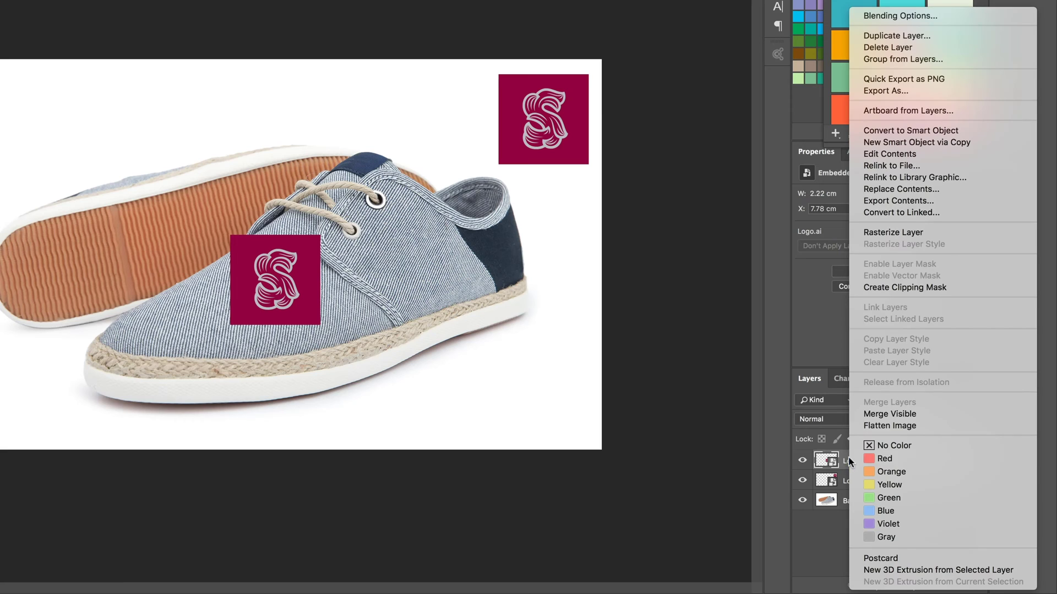
{"action": "left_click", "coordinate": [878, 232]}
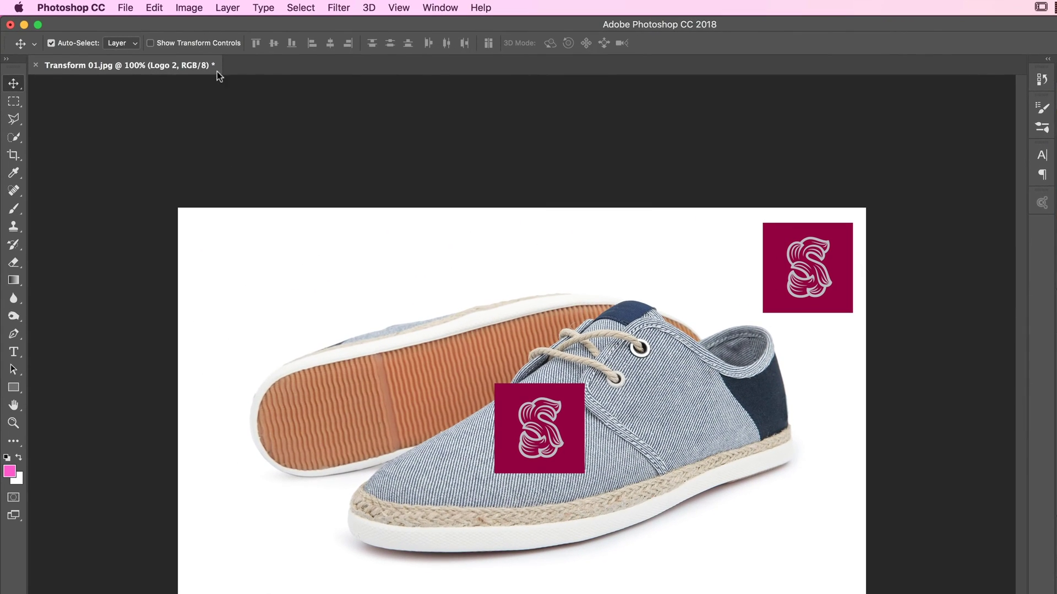
Try to skew the rasterized Logo 2 on the shoe, and cancel the transform
{"action": "left_click", "coordinate": [155, 8]}
{"action": "mouse_move", "coordinate": [245, 315]}
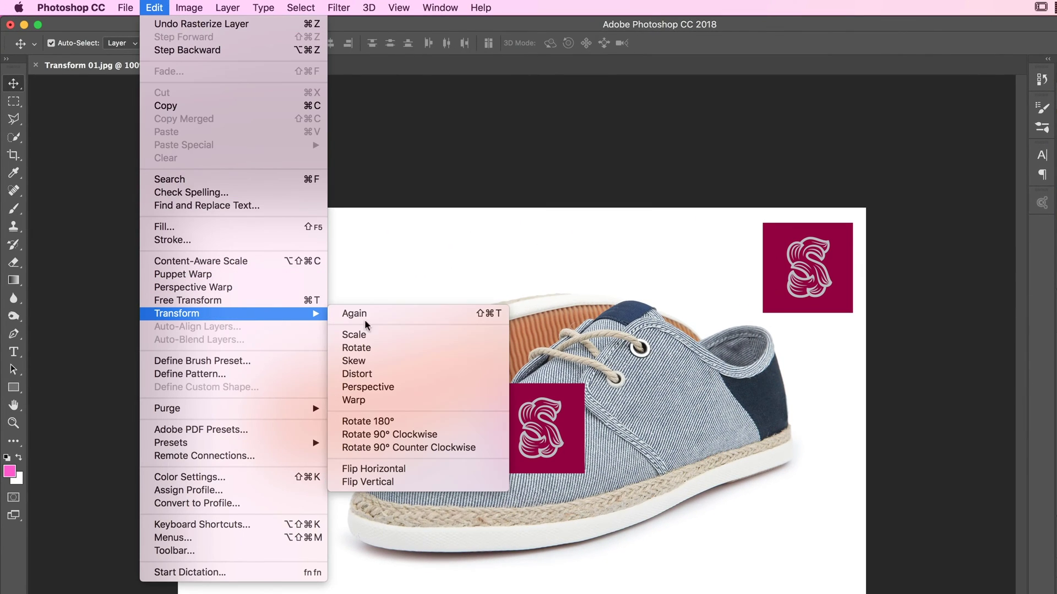
{"action": "left_click", "coordinate": [386, 363]}
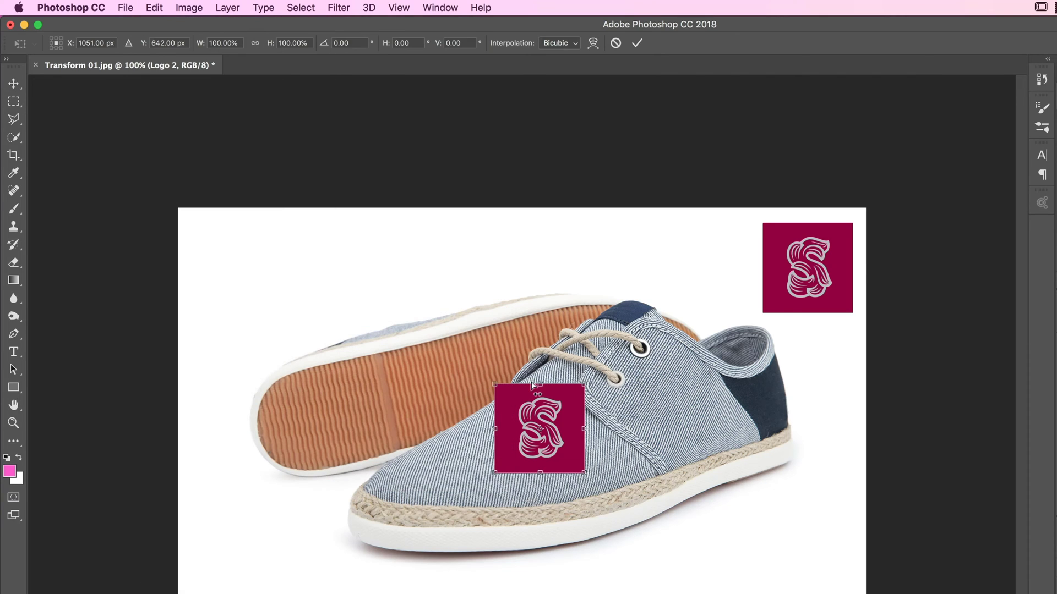
{"action": "left_click_drag", "start_coordinate": [539, 386], "coordinate": [570, 386]}
{"action": "left_click_drag", "start_coordinate": [510, 428], "coordinate": [521, 405]}
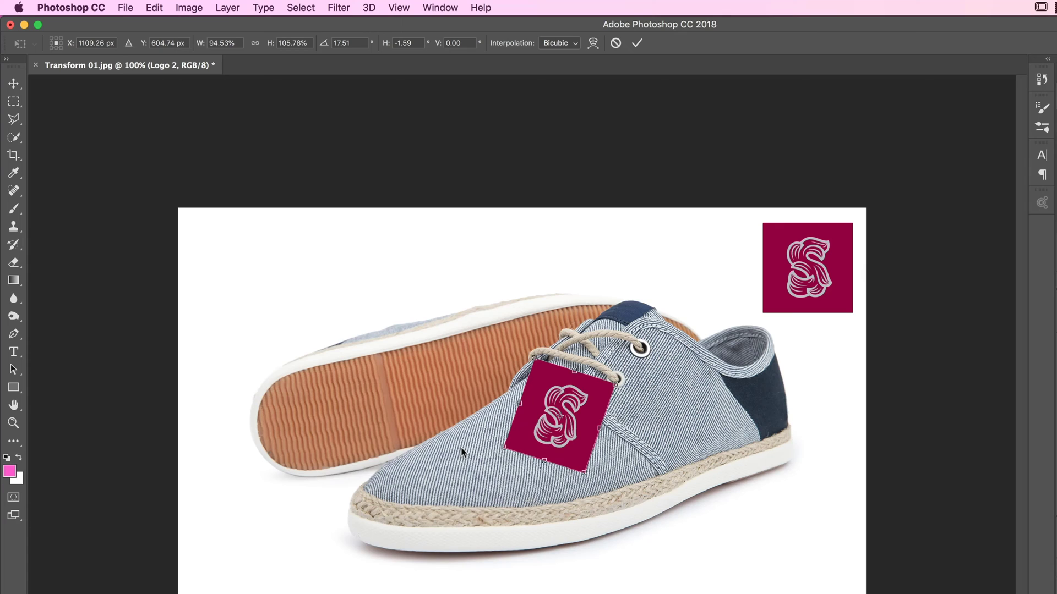
{"action": "key", "text": "Escape"}
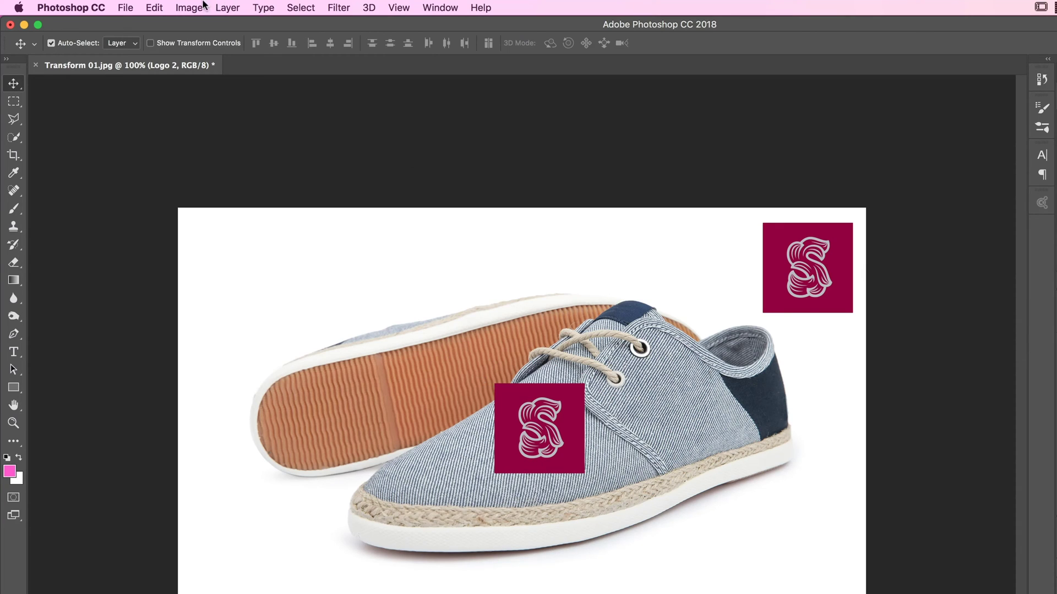
Start distorting Logo 2, move it to the white area below the shoe's heel, and reshape its lower-left and upper-left corners
{"action": "left_click", "coordinate": [156, 7]}
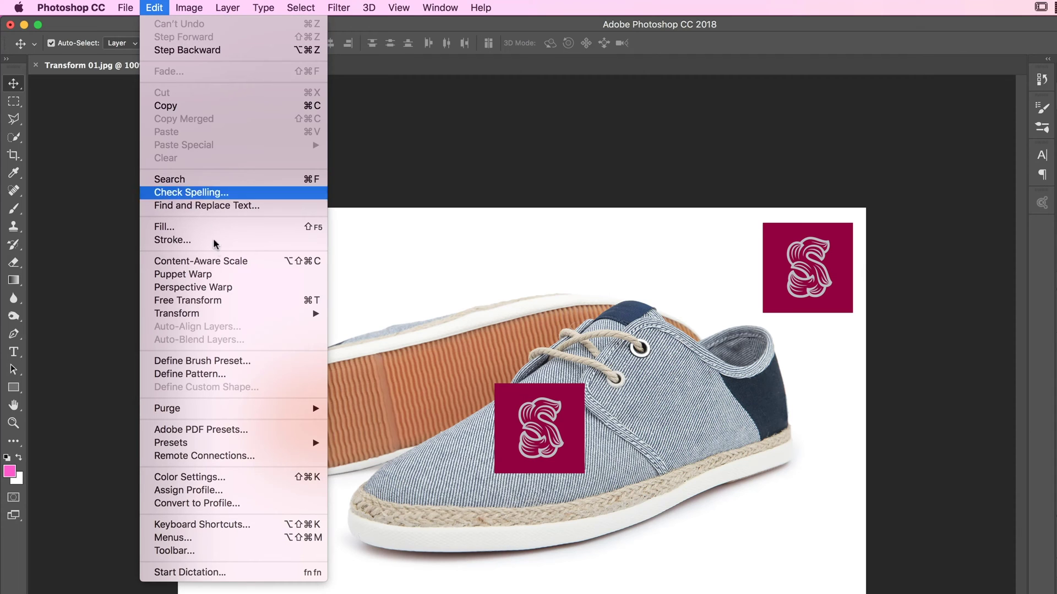
{"action": "mouse_move", "coordinate": [231, 316]}
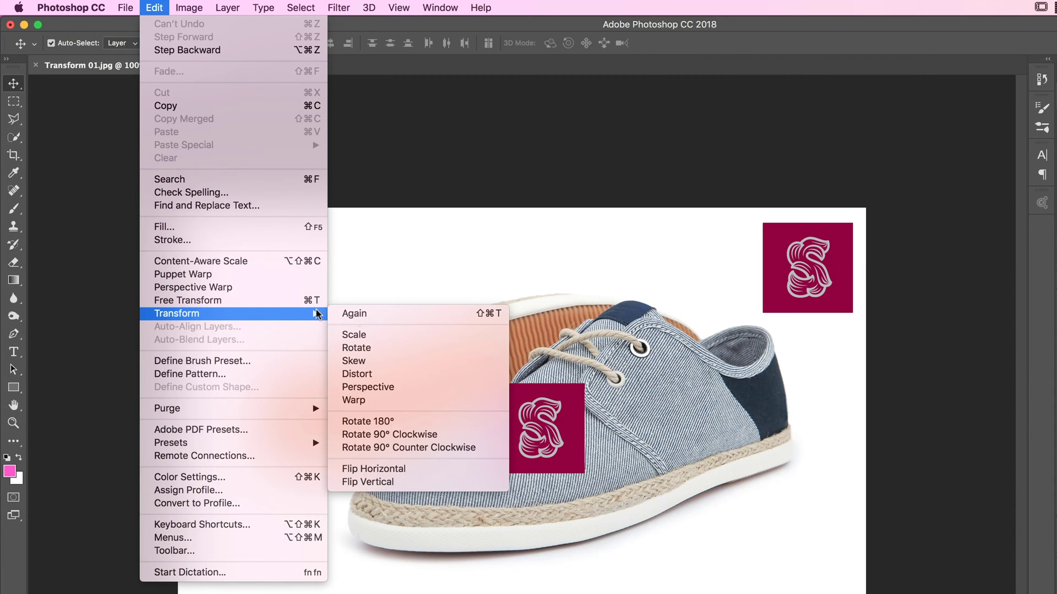
{"action": "left_click", "coordinate": [375, 376]}
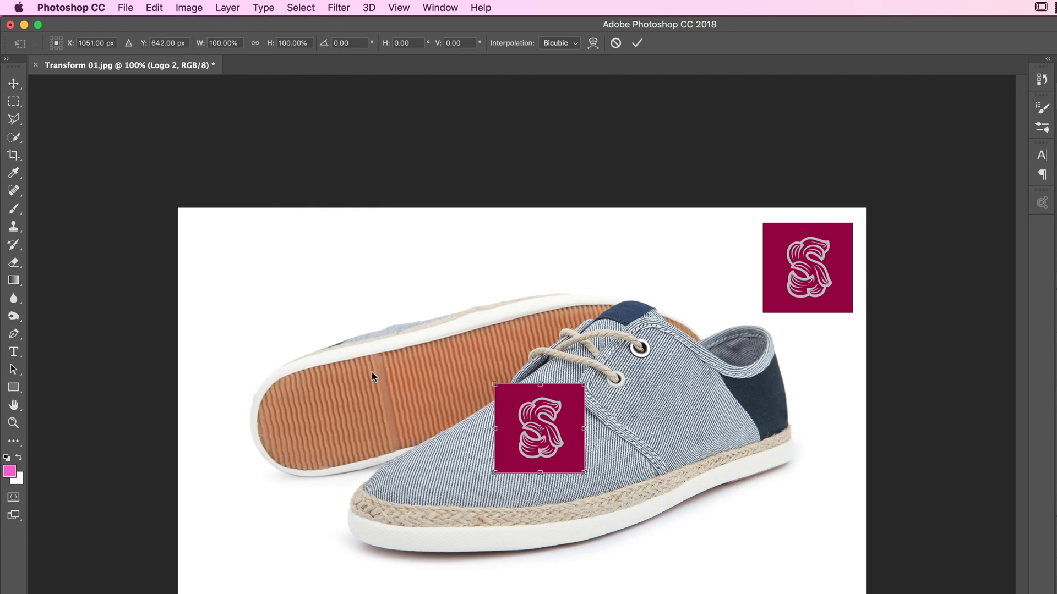
{"action": "left_click_drag", "start_coordinate": [559, 408], "coordinate": [776, 498]}
{"action": "left_click_drag", "start_coordinate": [723, 566], "coordinate": [738, 573]}
{"action": "left_click_drag", "start_coordinate": [719, 473], "coordinate": [717, 518]}
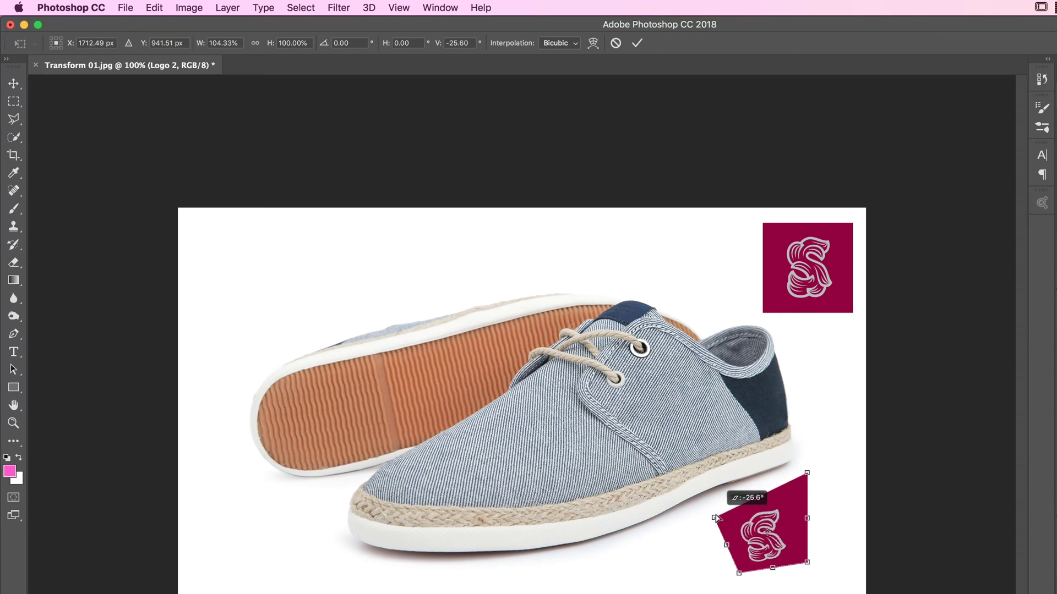
Distort Logo 2's corners into a flattened, tilted diamond that appears to lie on the ground, and apply the transform
{"action": "left_click_drag", "start_coordinate": [806, 474], "coordinate": [788, 518]}
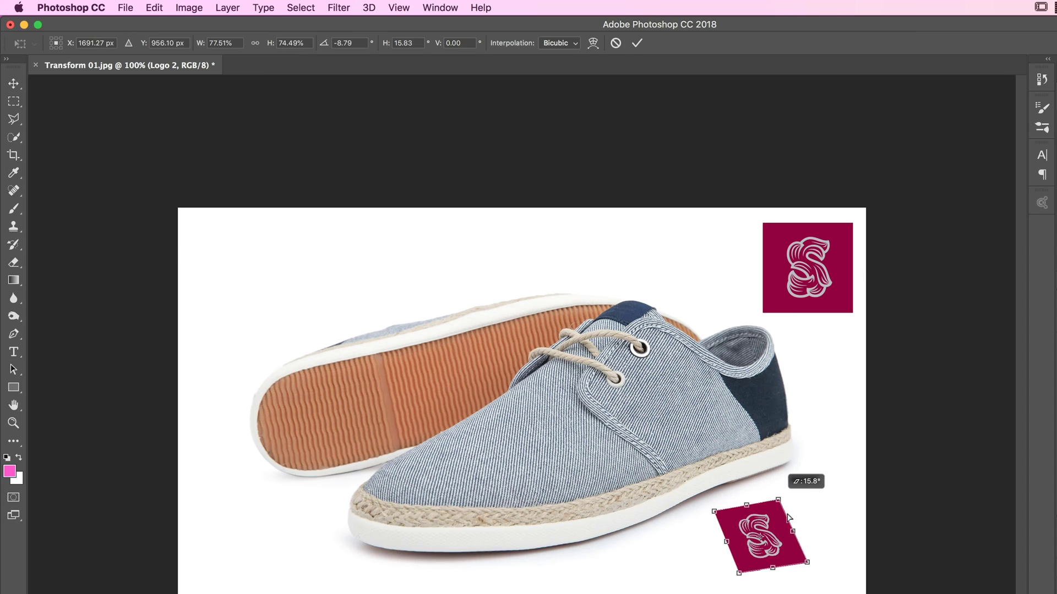
{"action": "left_click_drag", "start_coordinate": [806, 562], "coordinate": [820, 547]}
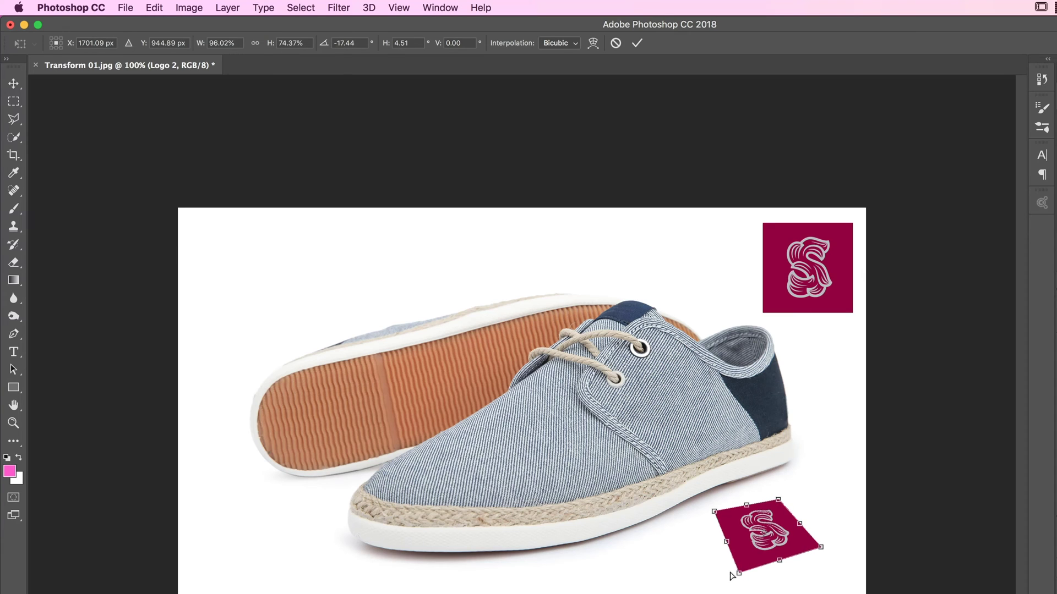
{"action": "left_click_drag", "start_coordinate": [741, 575], "coordinate": [746, 566]}
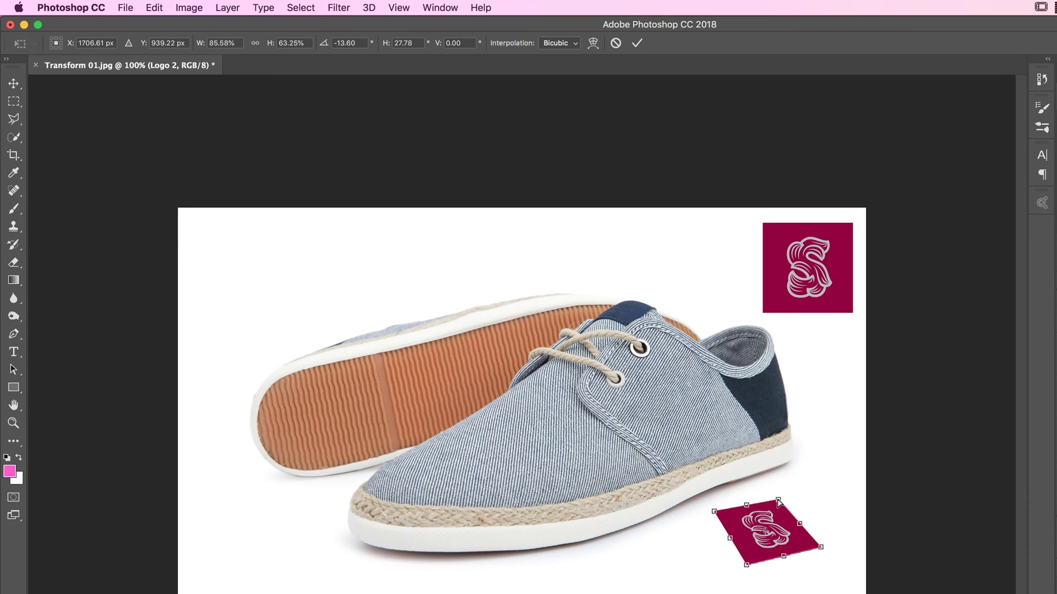
{"action": "left_click_drag", "start_coordinate": [778, 499], "coordinate": [775, 503]}
{"action": "left_click_drag", "start_coordinate": [714, 519], "coordinate": [712, 517]}
{"action": "left_click_drag", "start_coordinate": [777, 507], "coordinate": [776, 511]}
{"action": "left_click_drag", "start_coordinate": [825, 549], "coordinate": [802, 547]}
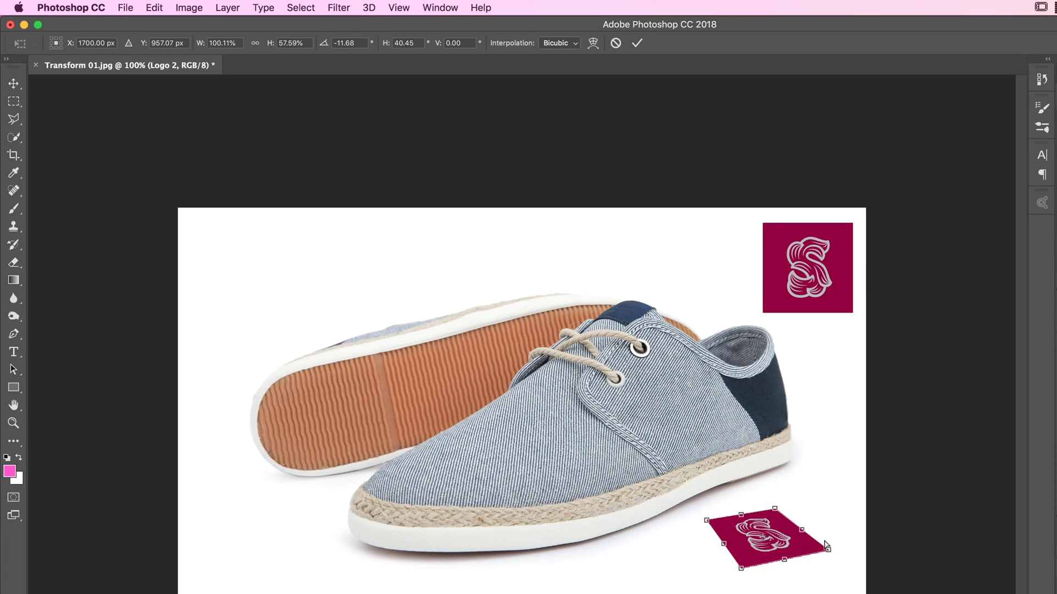
{"action": "key", "text": "Return"}
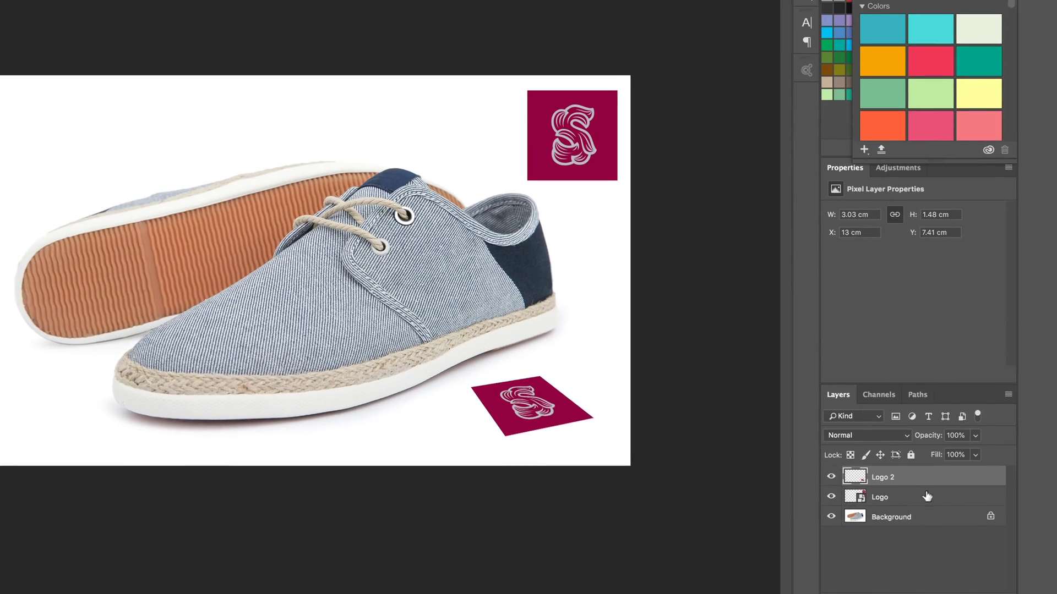
Duplicate the original Logo layer within the same document and name the copy Logo 3
{"action": "left_click", "coordinate": [927, 496]}
{"action": "right_click", "coordinate": [927, 496]}
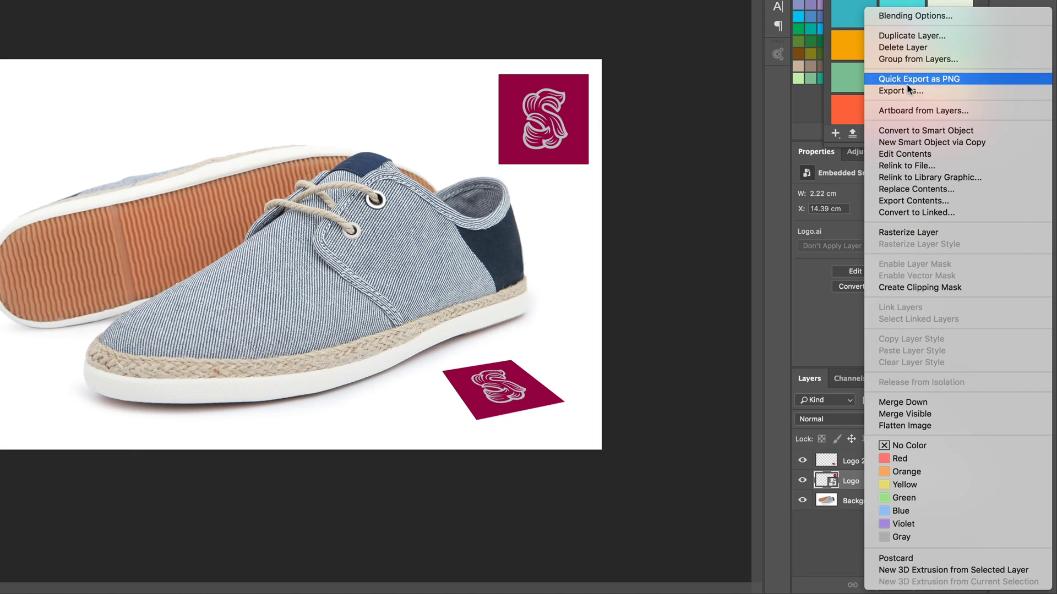
{"action": "left_click", "coordinate": [914, 35]}
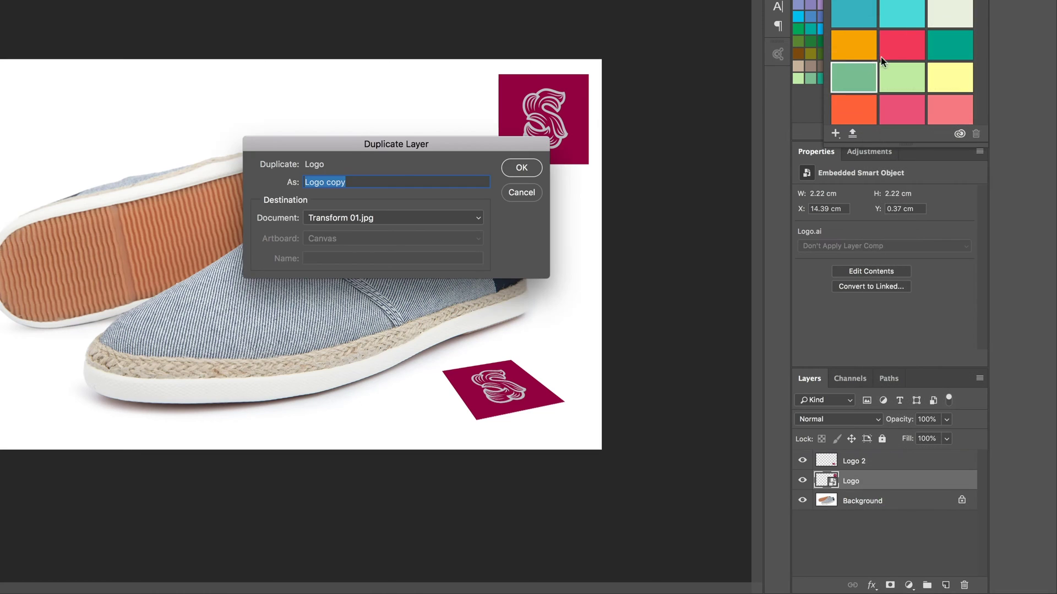
{"action": "double_click", "coordinate": [335, 182]}
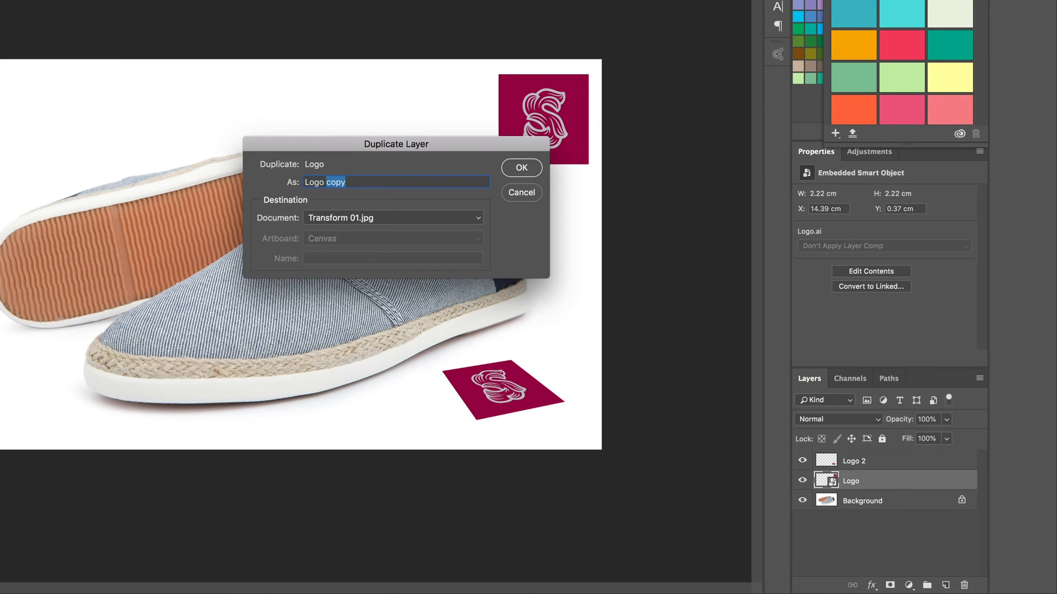
{"action": "type", "text": "3"}
{"action": "key", "text": "Return"}
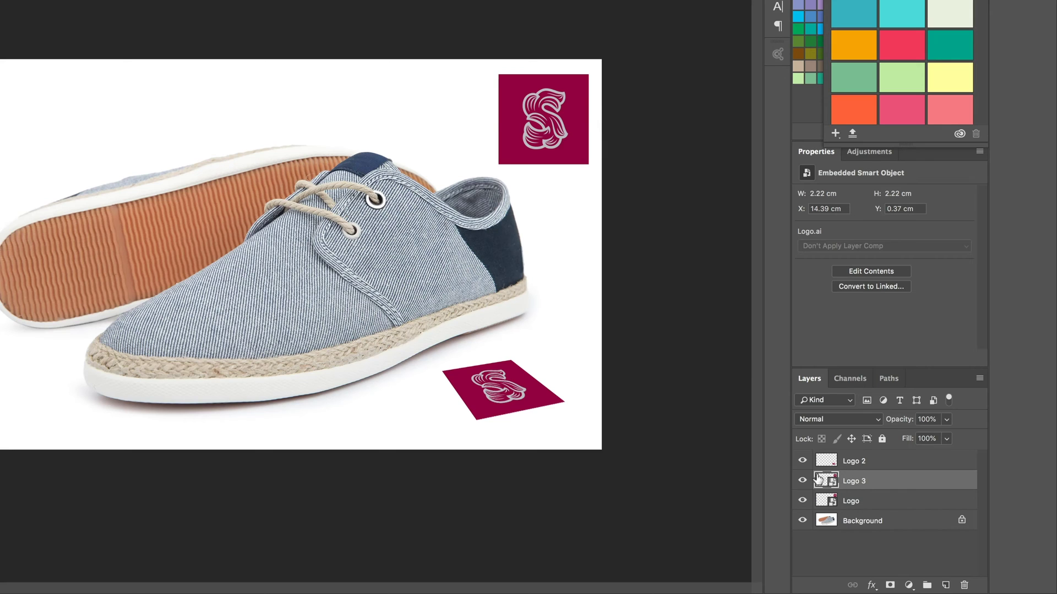
Rasterize the Logo 3 layer and move it onto the side of the shoe near the heel
{"action": "right_click", "coordinate": [859, 480]}
{"action": "left_click", "coordinate": [898, 232]}
{"action": "left_click_drag", "start_coordinate": [522, 194], "coordinate": [454, 261]}
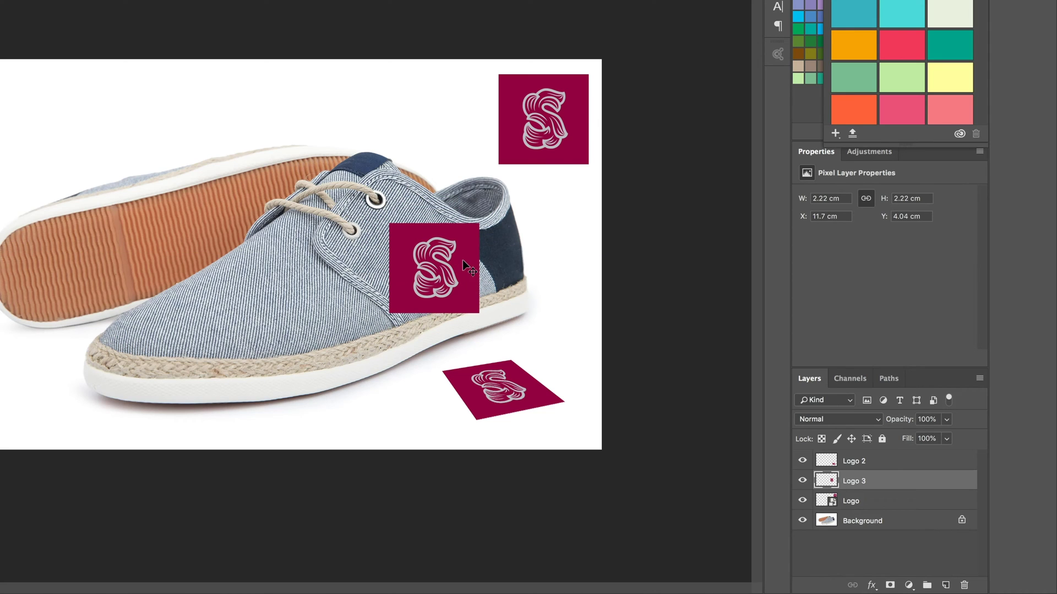
Scale Logo 3 down proportionally to about two-thirds of its size on the shoe's side
{"action": "key", "text": "ctrl+t"}
{"action": "left_click_drag", "start_coordinate": [478, 222], "coordinate": [432, 254]}
{"action": "key", "text": "Return"}
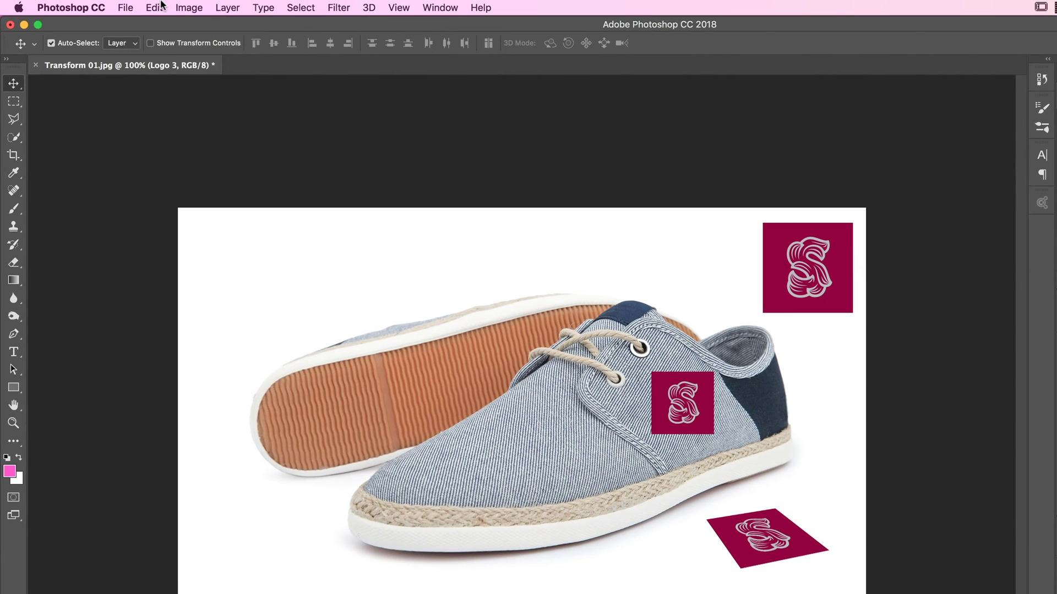
Start a custom warp on Logo 3 and bend the curve handles along its upper and right edges slightly
{"action": "left_click", "coordinate": [155, 7]}
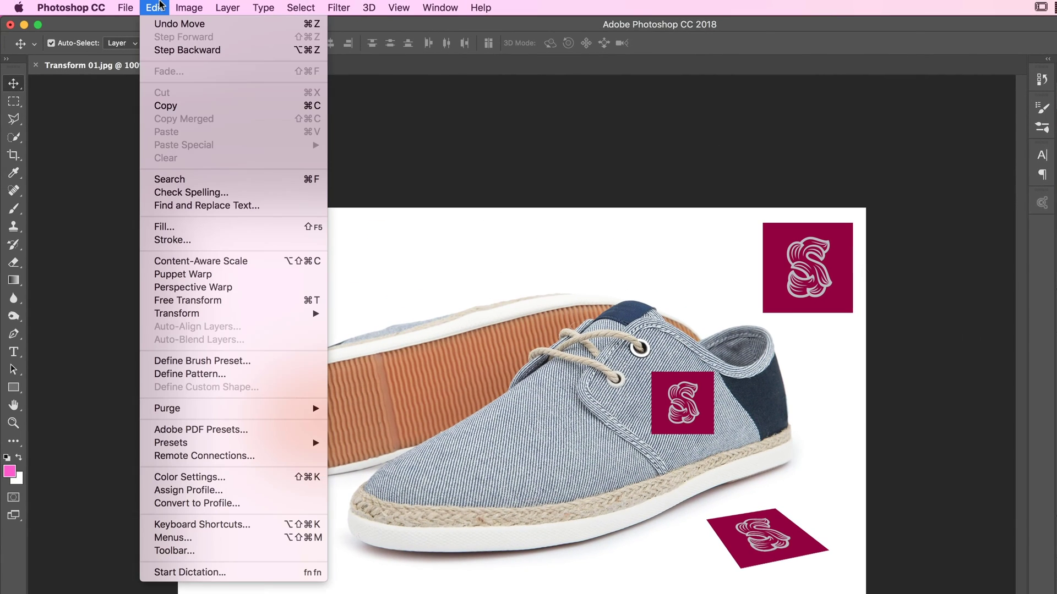
{"action": "mouse_move", "coordinate": [262, 315]}
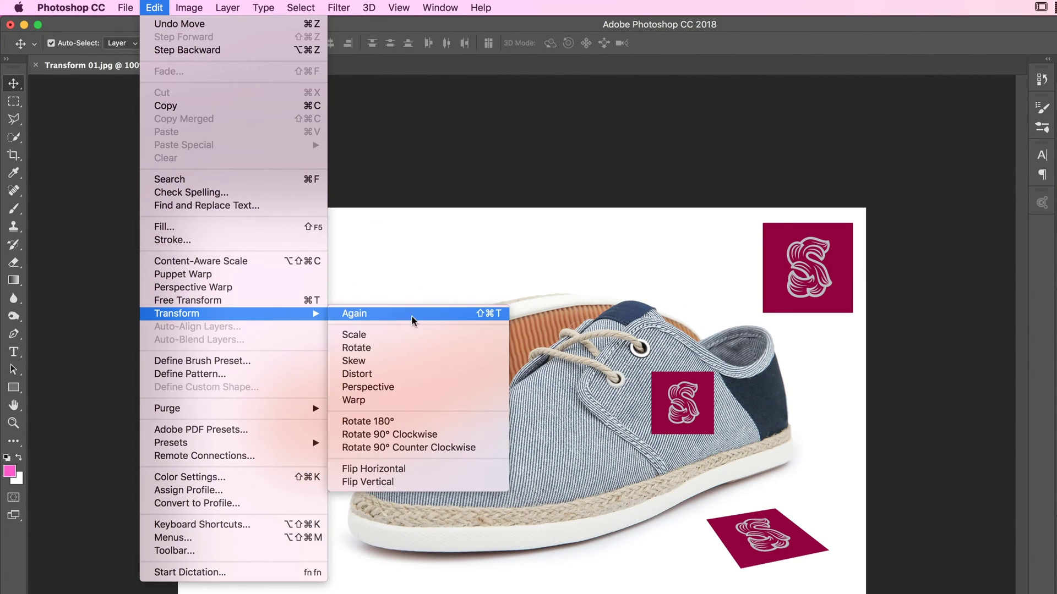
{"action": "left_click", "coordinate": [407, 401]}
{"action": "key", "text": "super+plus"}
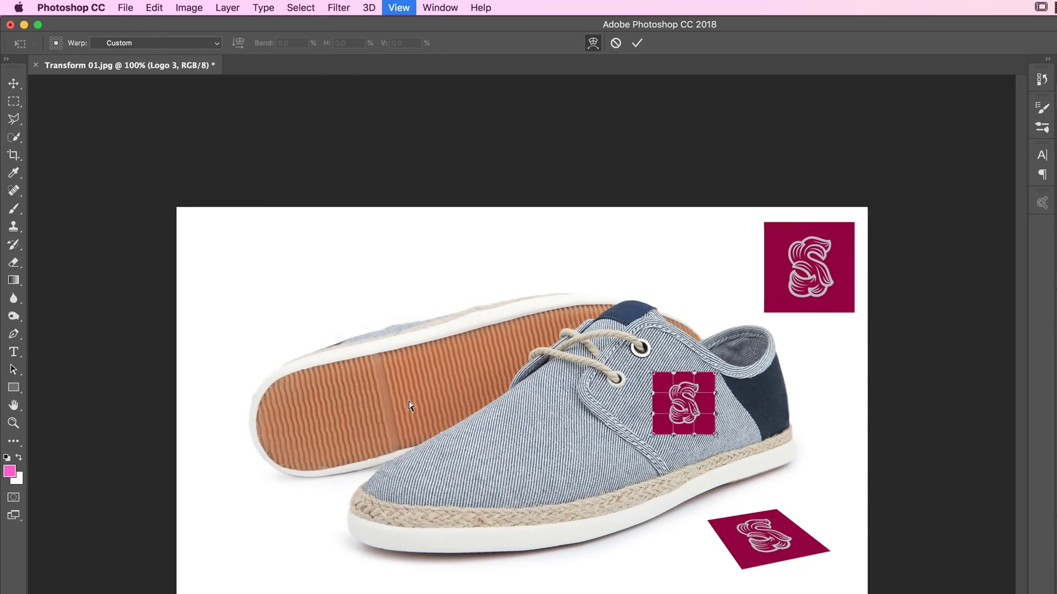
{"action": "scroll", "coordinate": [409, 407], "scroll_direction": "right", "scroll_amount": 5}
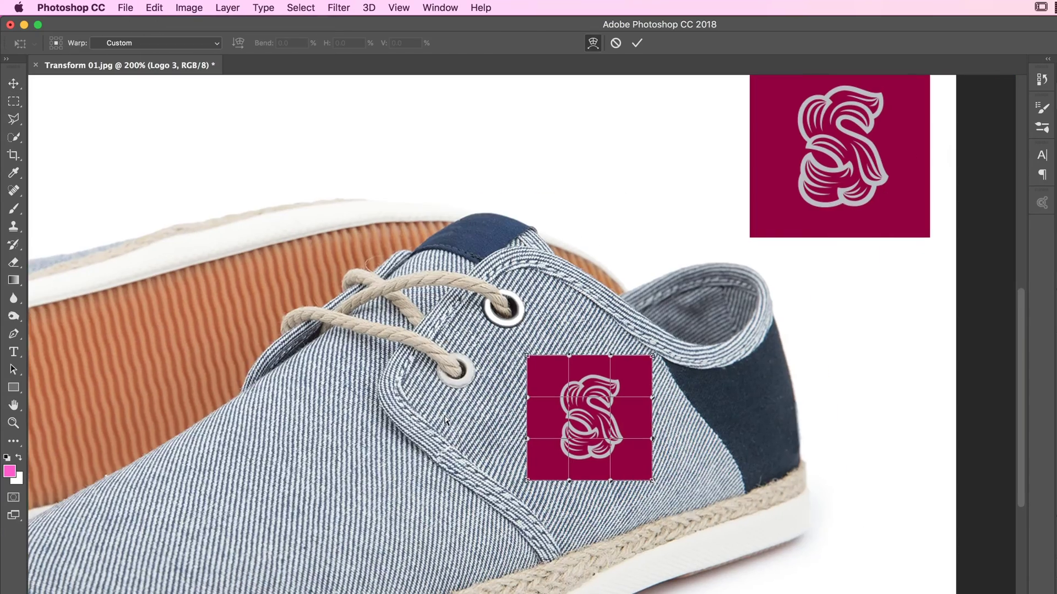
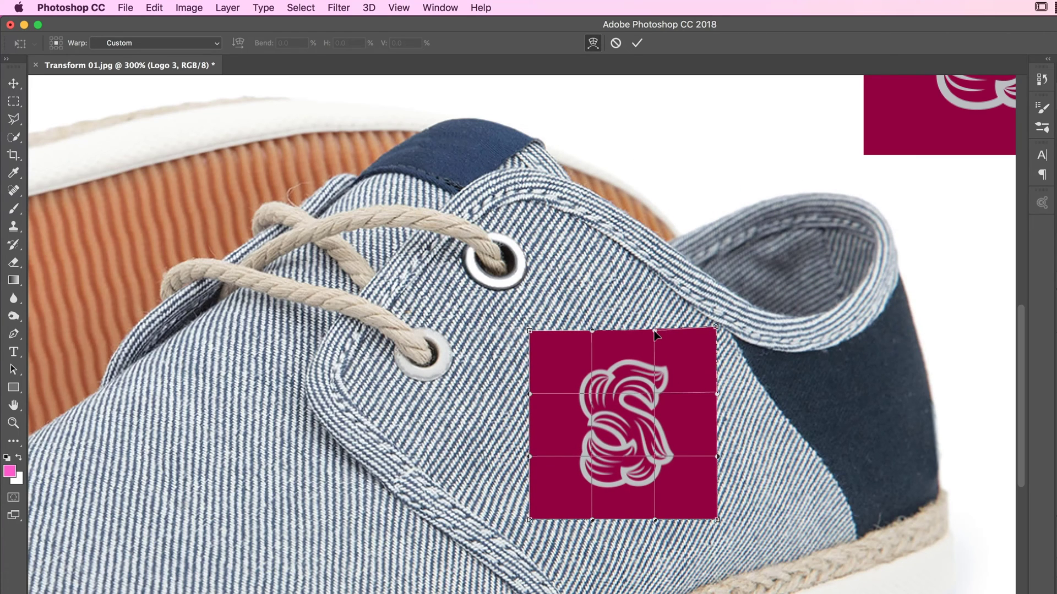
{"action": "left_click_drag", "start_coordinate": [655, 347], "coordinate": [645, 280]}
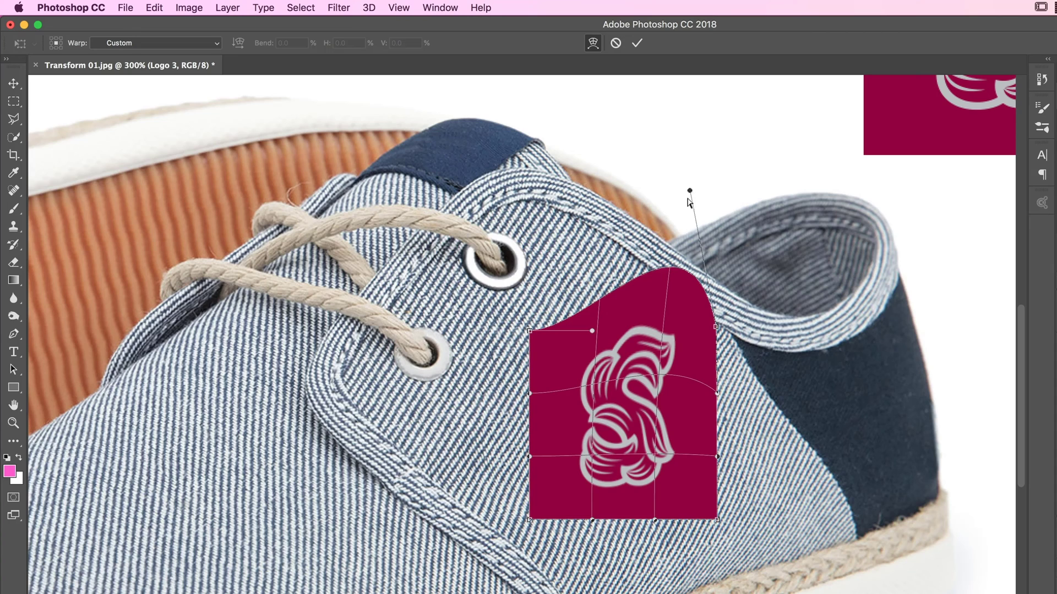
{"action": "left_click_drag", "start_coordinate": [689, 203], "coordinate": [653, 316]}
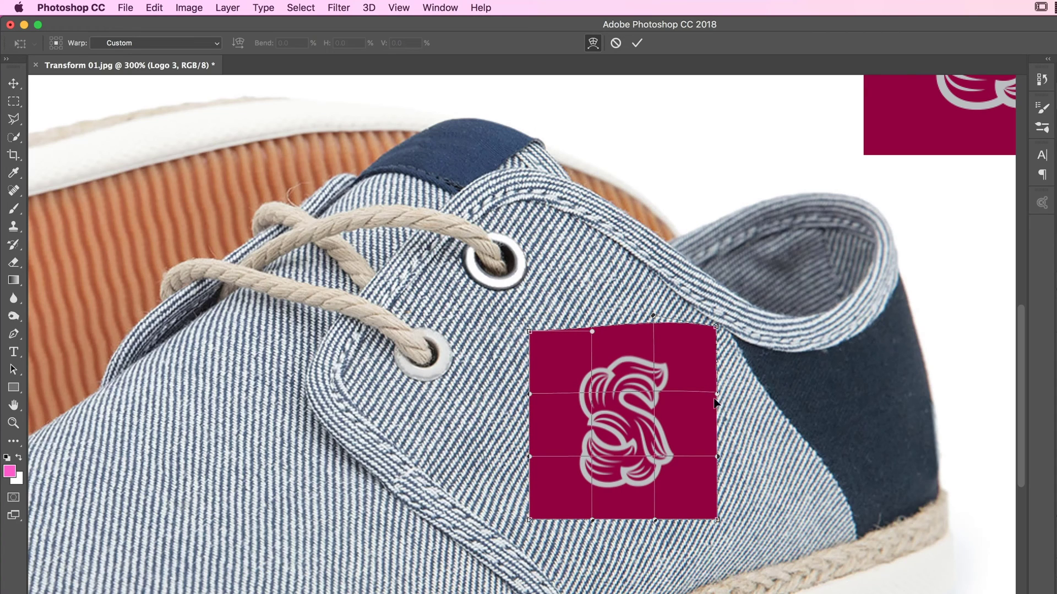
{"action": "mouse_move", "coordinate": [717, 394]}
{"action": "left_mouse_down"}
{"action": "mouse_move", "coordinate": [732, 394]}
{"action": "mouse_move", "coordinate": [708, 393]}
{"action": "left_mouse_up"}
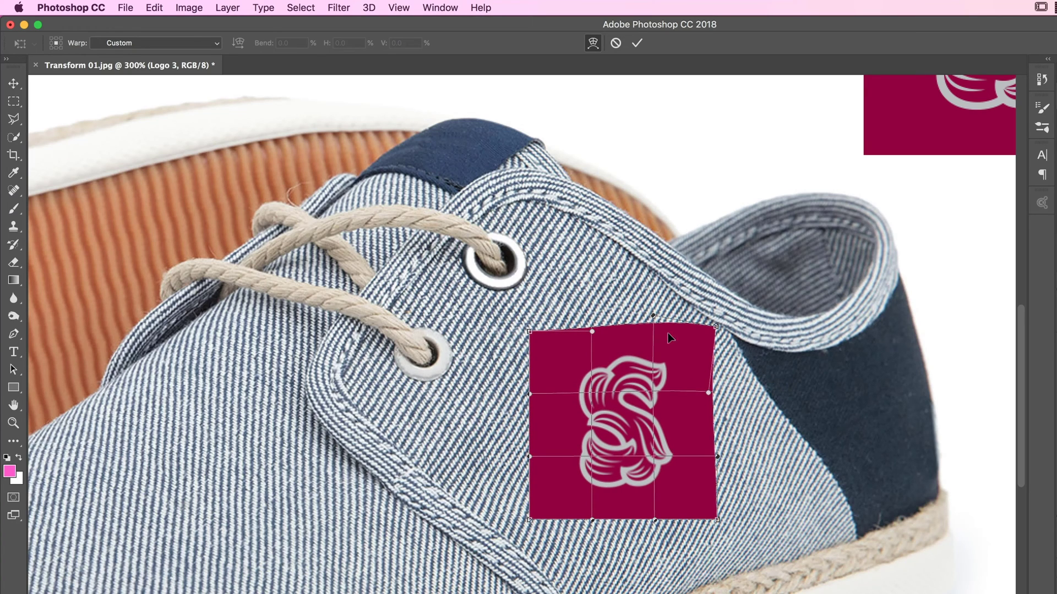
{"action": "left_click_drag", "start_coordinate": [651, 315], "coordinate": [647, 328]}
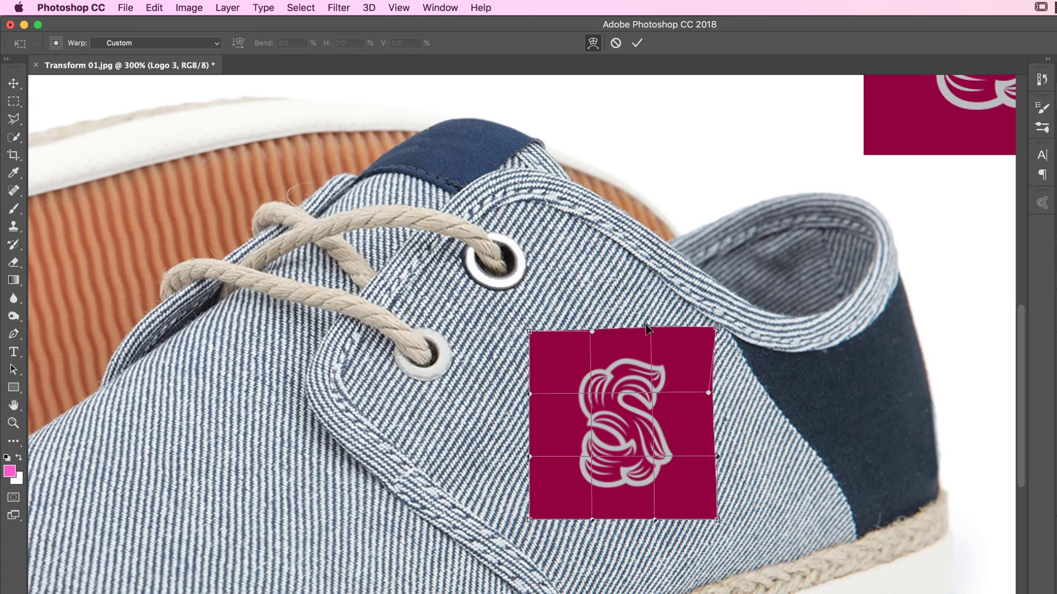
Warp Logo 3's lower corners and curve its lower edge to run parallel to the shoe's braided sole
{"action": "left_click_drag", "start_coordinate": [530, 521], "coordinate": [582, 547]}
{"action": "left_click_drag", "start_coordinate": [719, 519], "coordinate": [740, 499]}
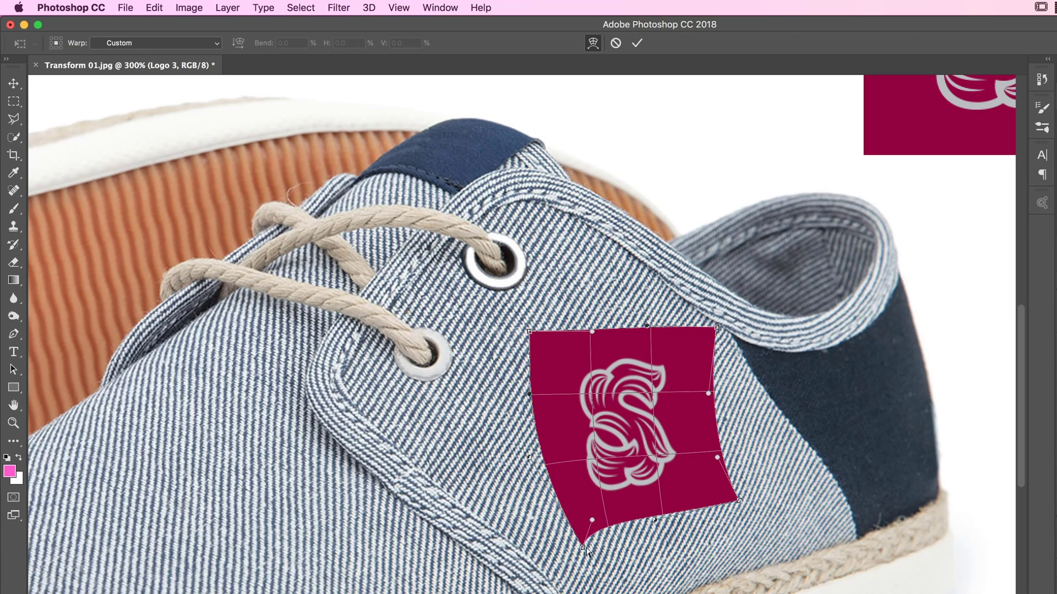
{"action": "mouse_move", "coordinate": [585, 549]}
{"action": "left_mouse_down"}
{"action": "mouse_move", "coordinate": [585, 514]}
{"action": "mouse_move", "coordinate": [605, 520]}
{"action": "mouse_move", "coordinate": [599, 542]}
{"action": "left_mouse_up"}
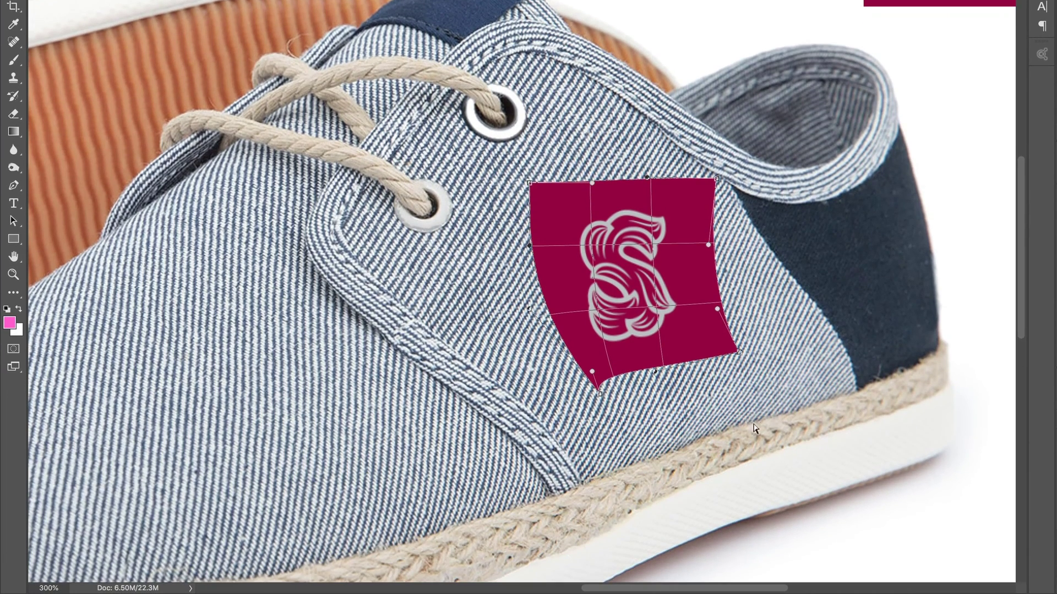
{"action": "left_click_drag", "start_coordinate": [599, 387], "coordinate": [684, 362]}
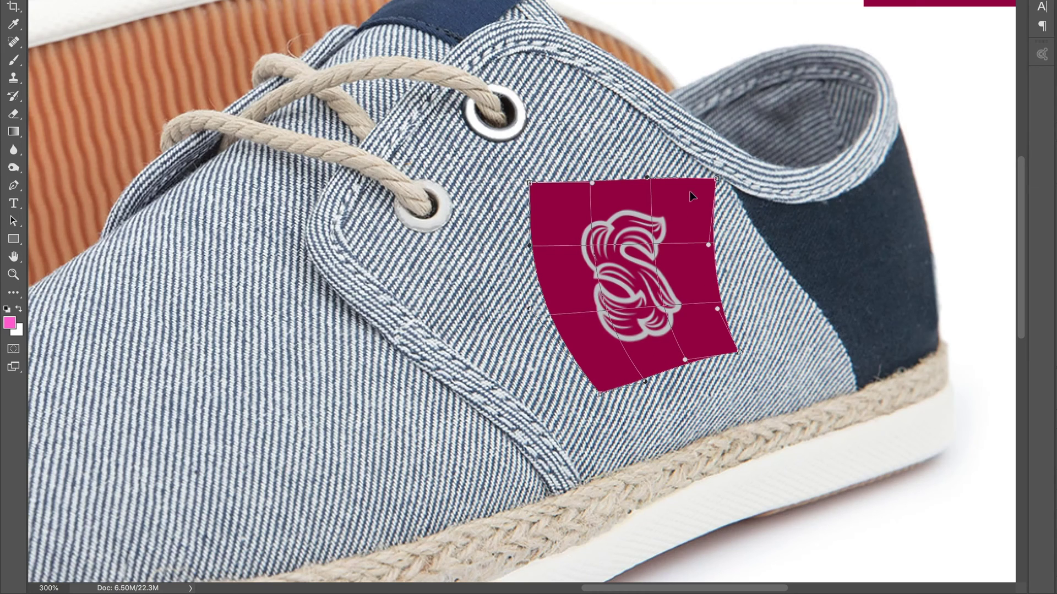
Pull Logo 3's upper-right warp corner inward and smooth the curves of the adjoining upper and right edges
{"action": "left_click_drag", "start_coordinate": [715, 180], "coordinate": [655, 214]}
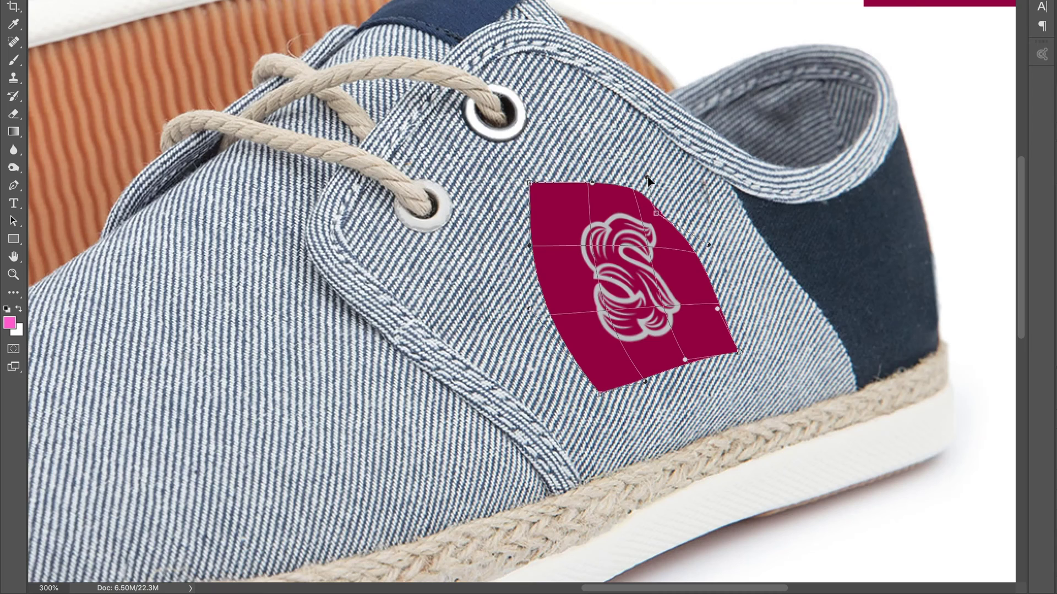
{"action": "left_click_drag", "start_coordinate": [647, 178], "coordinate": [604, 204]}
{"action": "left_click_drag", "start_coordinate": [708, 246], "coordinate": [699, 258]}
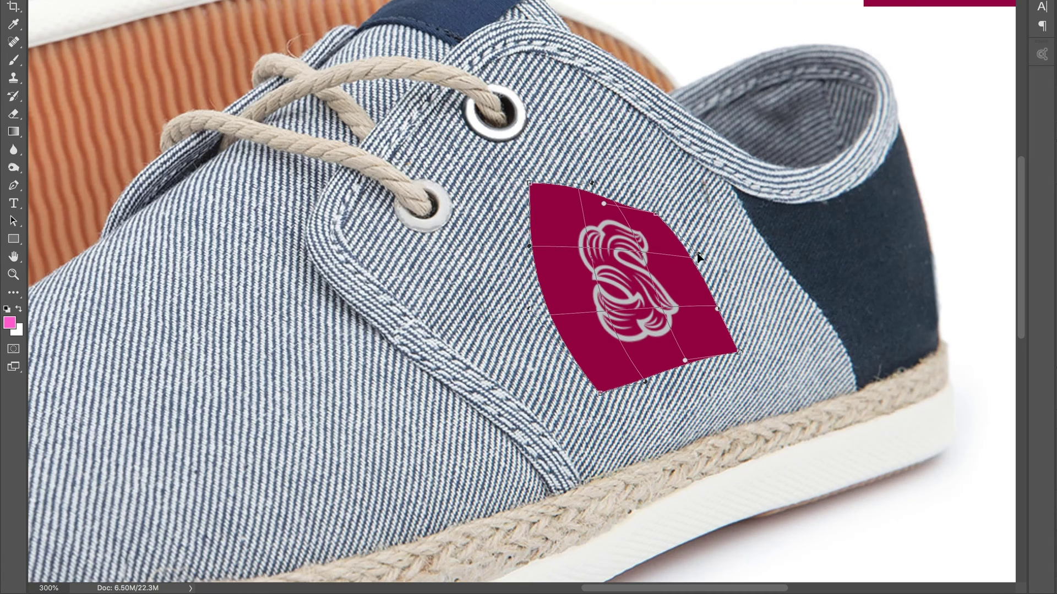
Pull Logo 3's upper-left warp corner down and adjust the adjoining handles to straighten its left edge and gently arch its upper edge
{"action": "left_click_drag", "start_coordinate": [528, 185], "coordinate": [541, 291]}
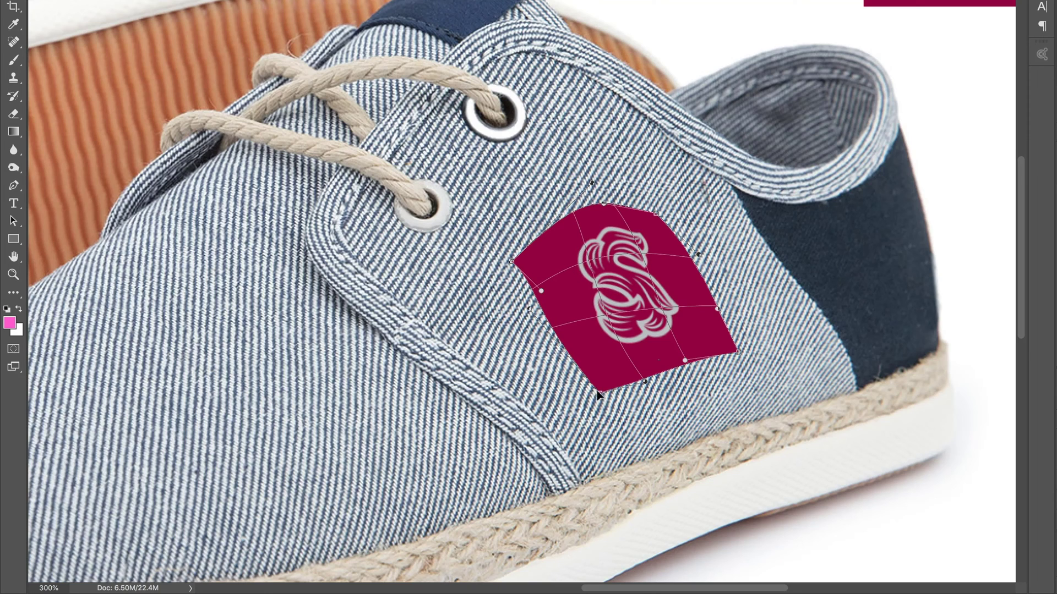
{"action": "left_click_drag", "start_coordinate": [529, 310], "coordinate": [574, 343]}
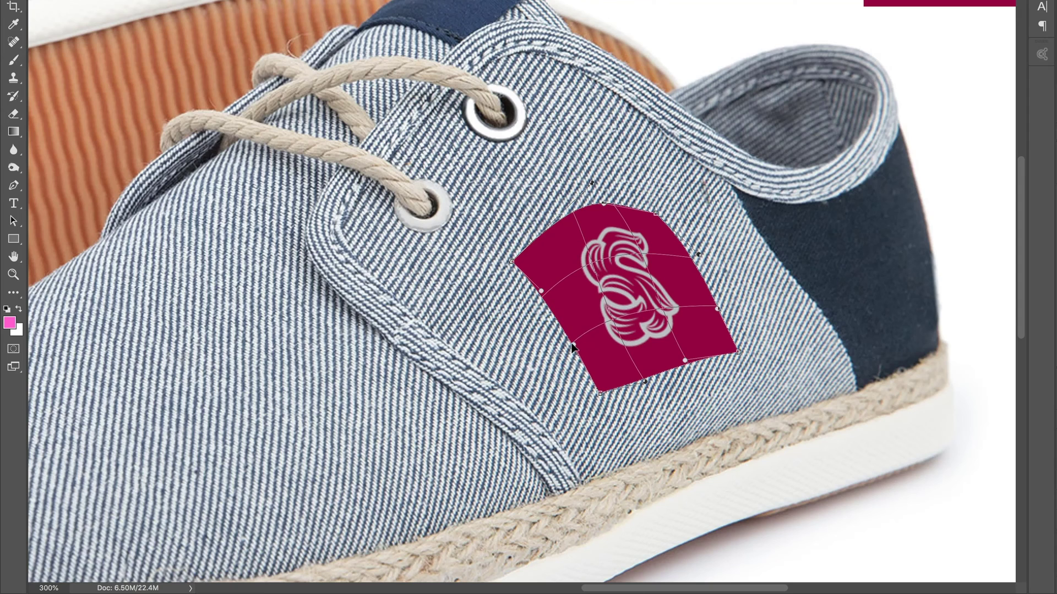
{"action": "left_click_drag", "start_coordinate": [592, 188], "coordinate": [598, 208]}
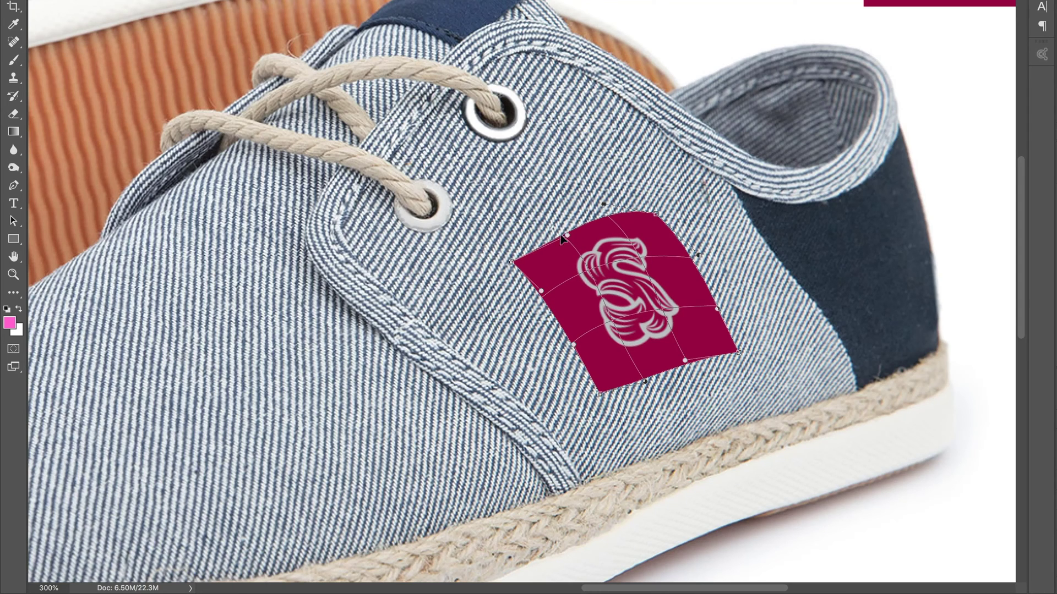
{"action": "left_click_drag", "start_coordinate": [561, 238], "coordinate": [662, 219]}
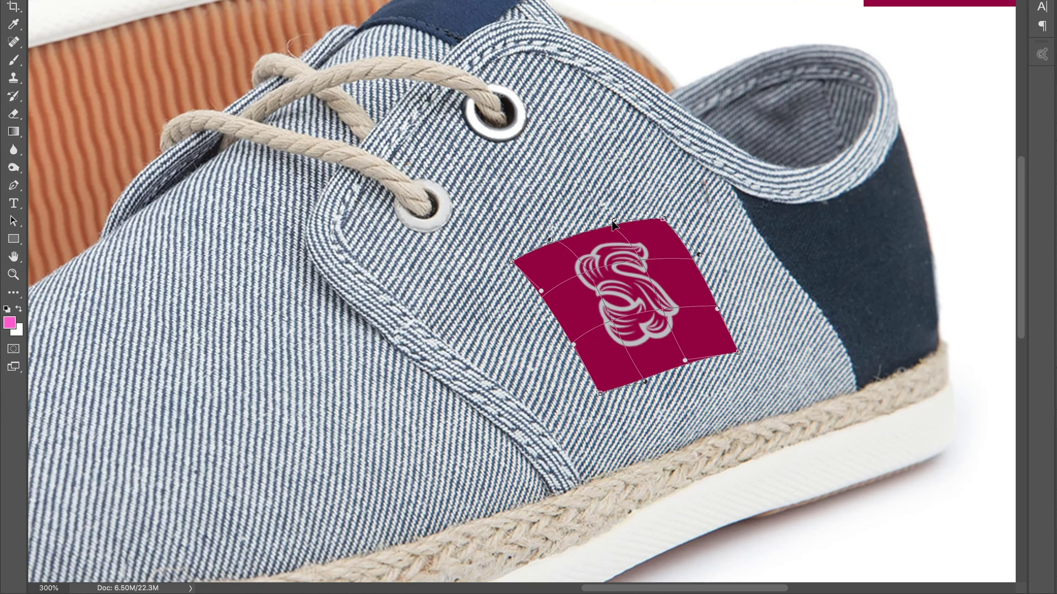
{"action": "left_click_drag", "start_coordinate": [549, 241], "coordinate": [562, 239]}
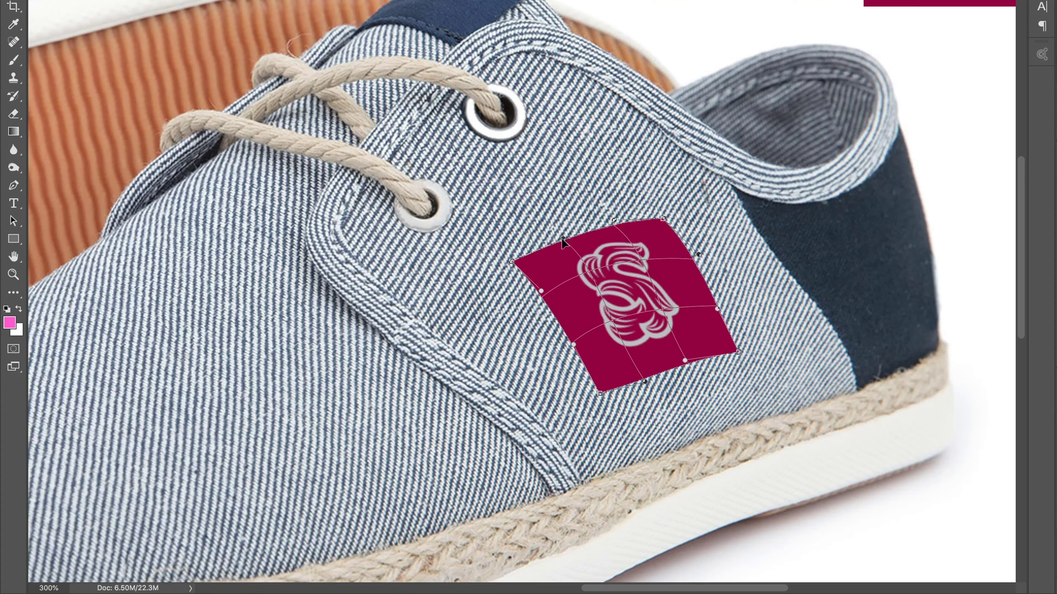
Adjust the warp handles on Logo 3's left and right edges and shift the mesh interior to even out the emblem
{"action": "left_click_drag", "start_coordinate": [541, 292], "coordinate": [557, 305]}
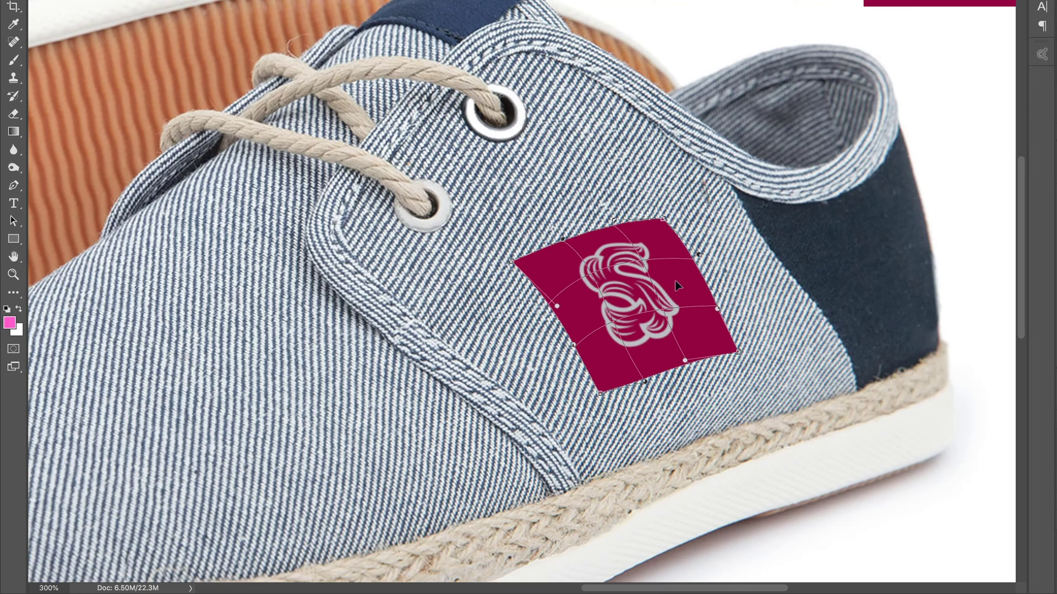
{"action": "left_click_drag", "start_coordinate": [698, 255], "coordinate": [688, 264]}
{"action": "left_click_drag", "start_coordinate": [558, 305], "coordinate": [552, 311]}
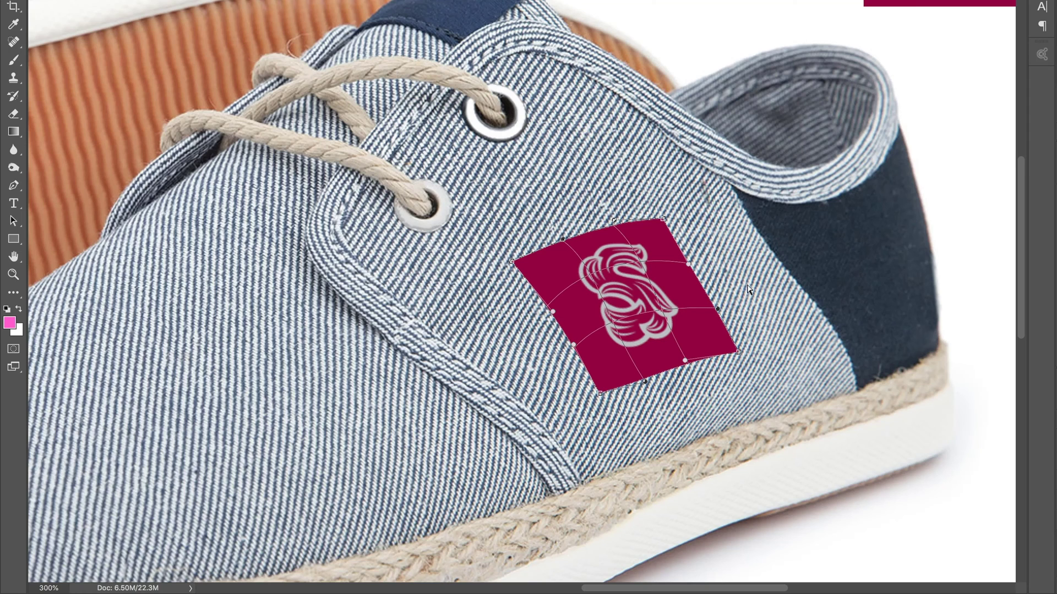
{"action": "mouse_move", "coordinate": [624, 283]}
{"action": "left_mouse_down"}
{"action": "mouse_move", "coordinate": [600, 295]}
{"action": "mouse_move", "coordinate": [635, 274]}
{"action": "left_mouse_up"}
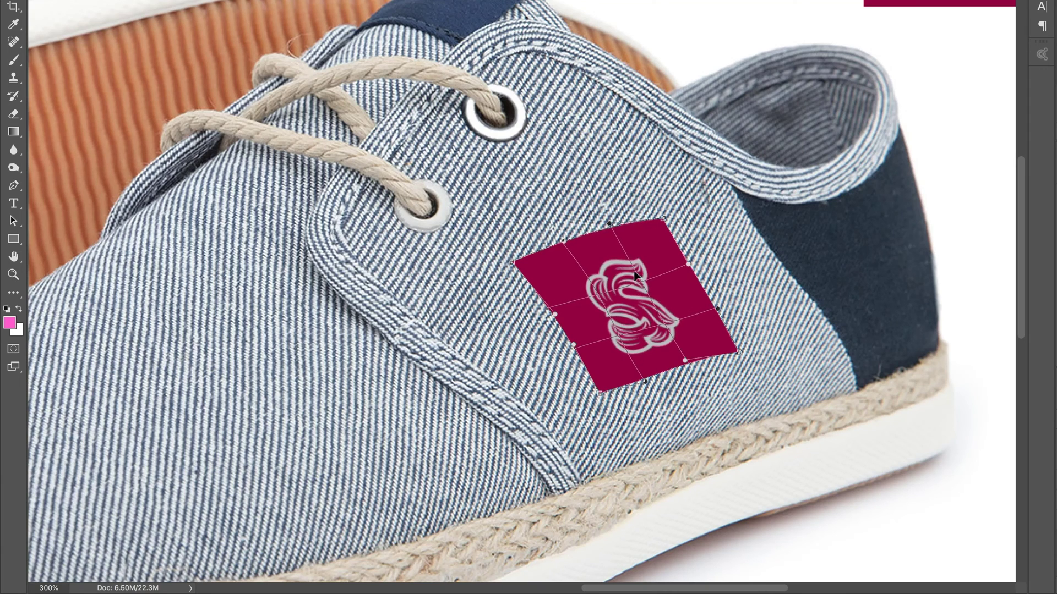
{"action": "left_click_drag", "start_coordinate": [687, 297], "coordinate": [545, 302]}
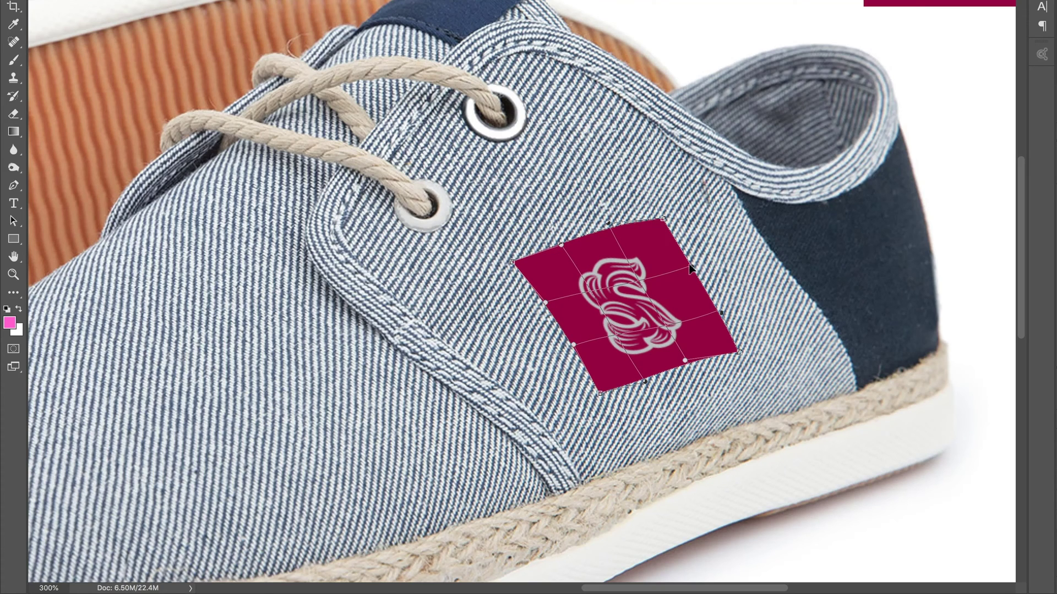
{"action": "left_click_drag", "start_coordinate": [690, 269], "coordinate": [666, 327]}
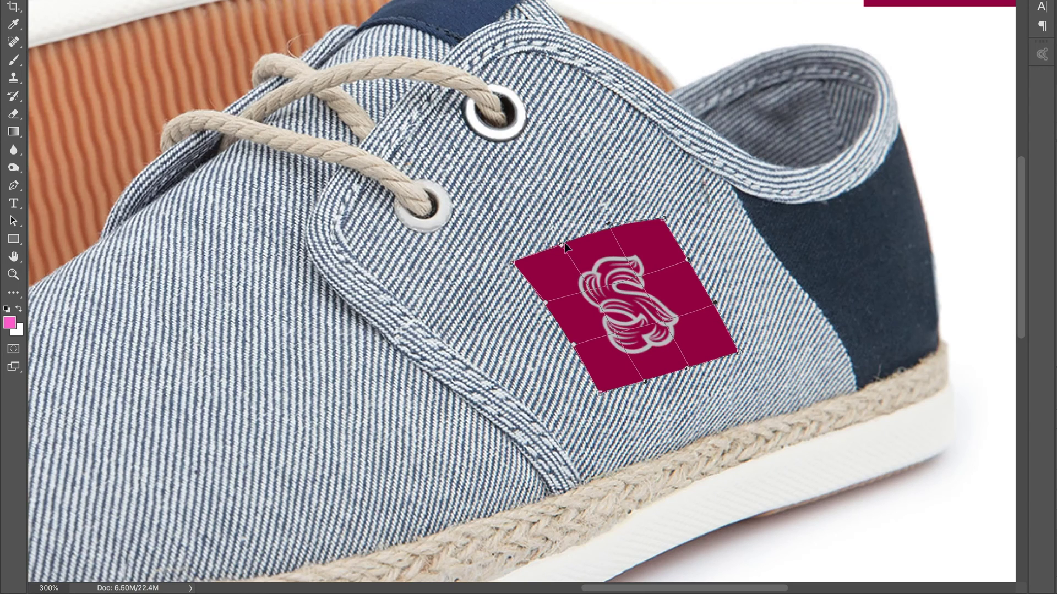
Fine-tune the curves of Logo 3's upper and right edges and apply the warp
{"action": "left_click_drag", "start_coordinate": [564, 242], "coordinate": [613, 224]}
{"action": "left_click_drag", "start_coordinate": [687, 260], "coordinate": [694, 260]}
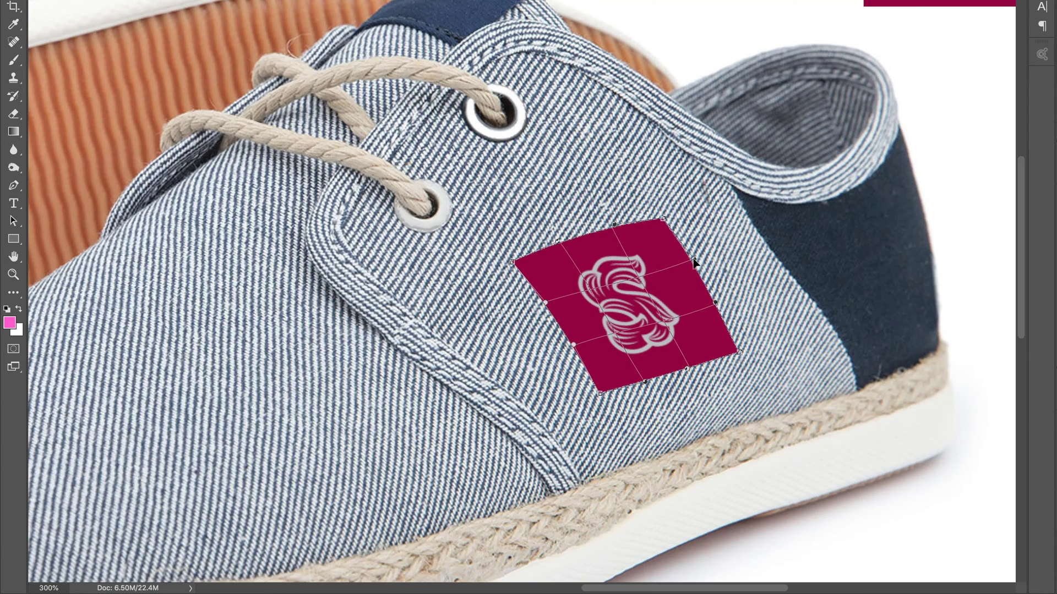
{"action": "left_click_drag", "start_coordinate": [716, 303], "coordinate": [721, 301]}
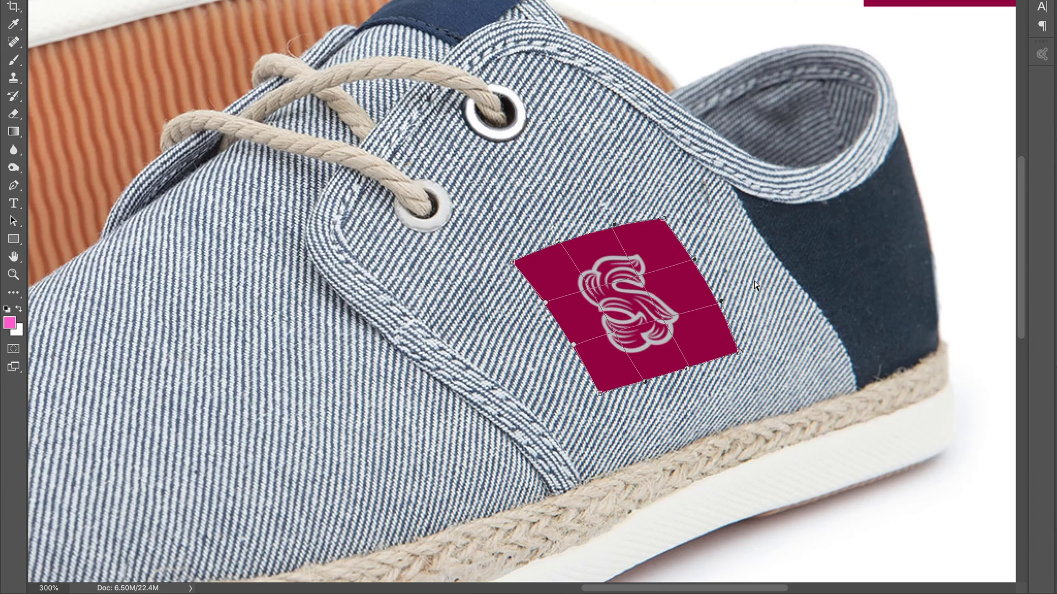
{"action": "key", "text": "Return"}
{"action": "key", "text": "ctrl+1"}
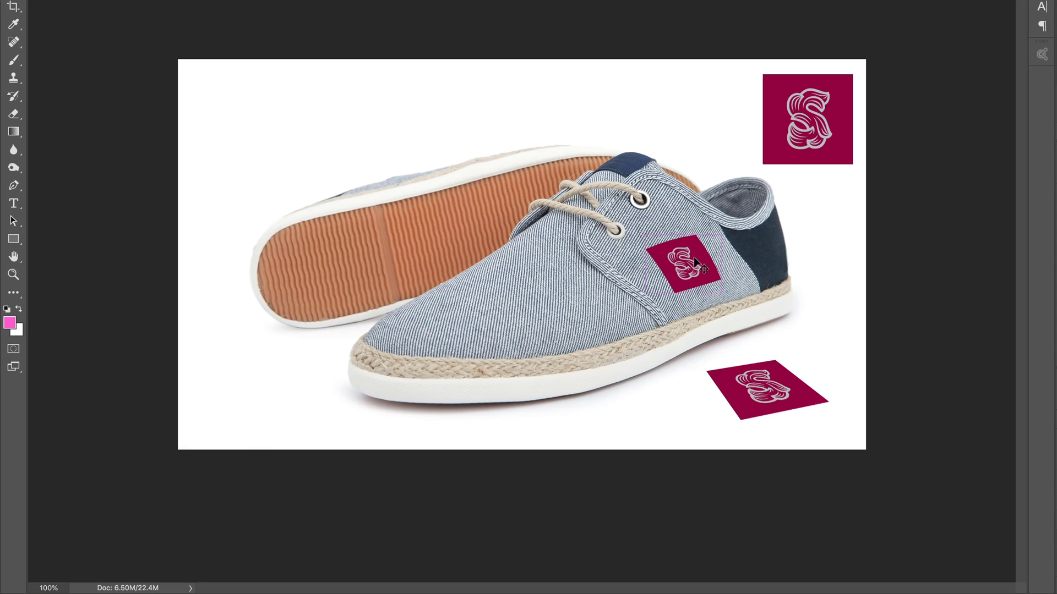
Compare the shoe's side with the Logo 3 layer hidden and shown
{"action": "key", "text": "ctrl+plus"}
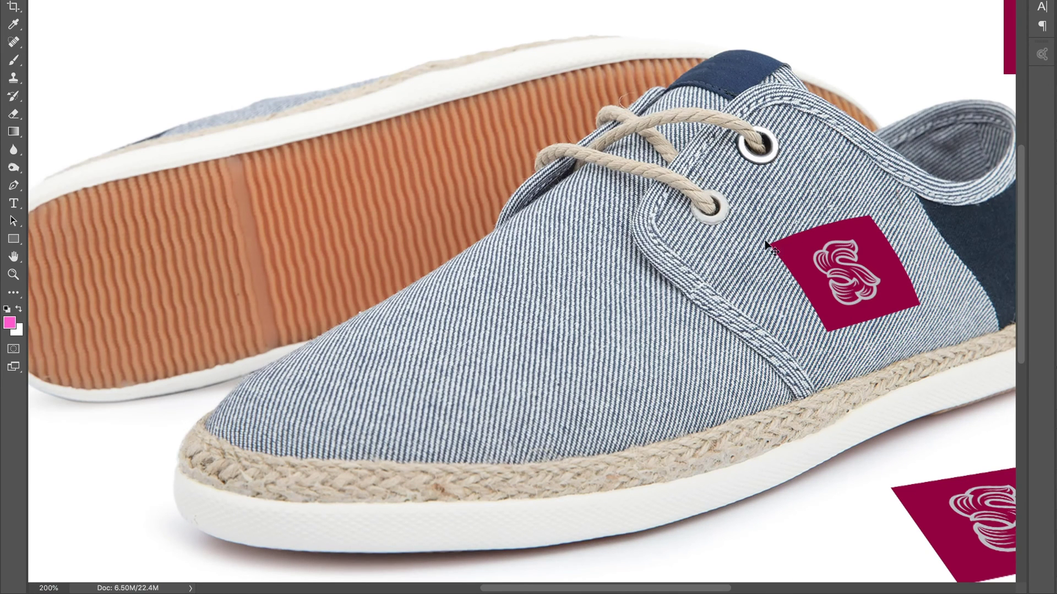
{"action": "scroll", "coordinate": [765, 242], "scroll_direction": "right", "scroll_amount": 8}
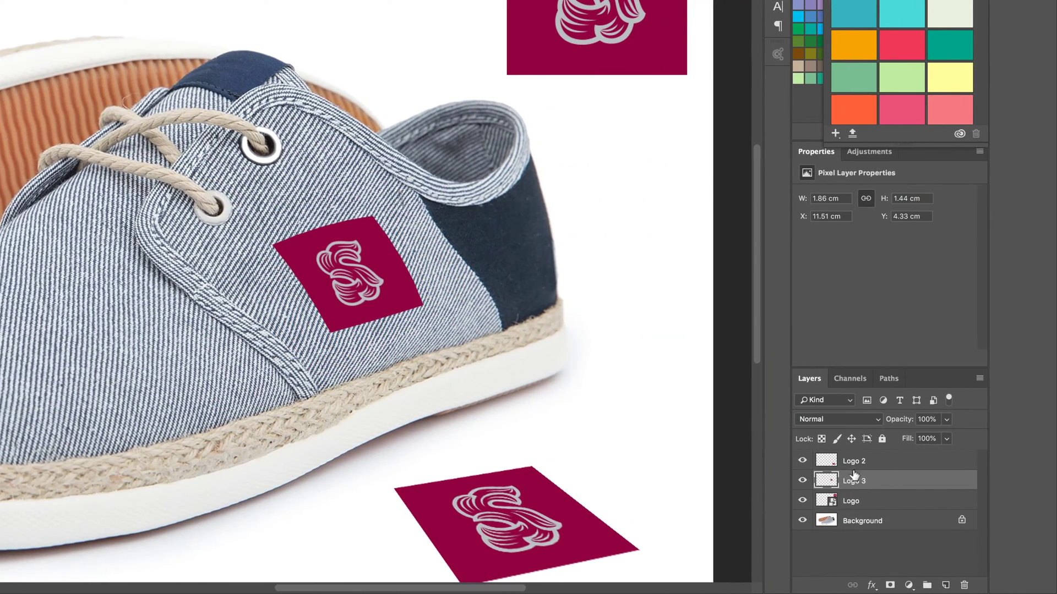
{"action": "left_click", "coordinate": [803, 481]}
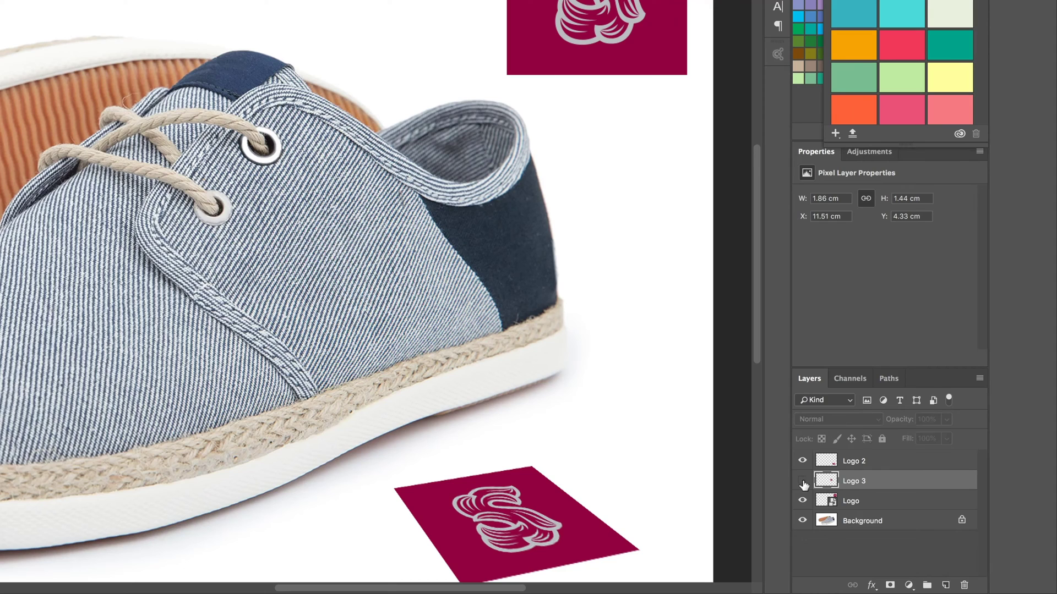
{"action": "left_click", "coordinate": [803, 482]}
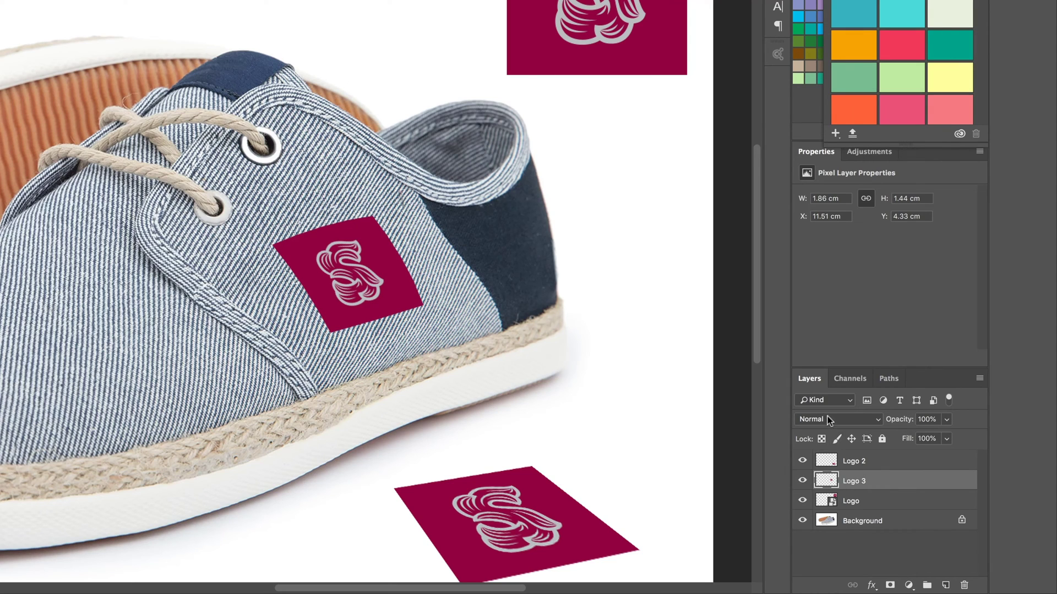
Try the Multiply, Color Burn and Linear Burn blending modes on the Logo 3 layer
{"action": "left_click", "coordinate": [829, 420]}
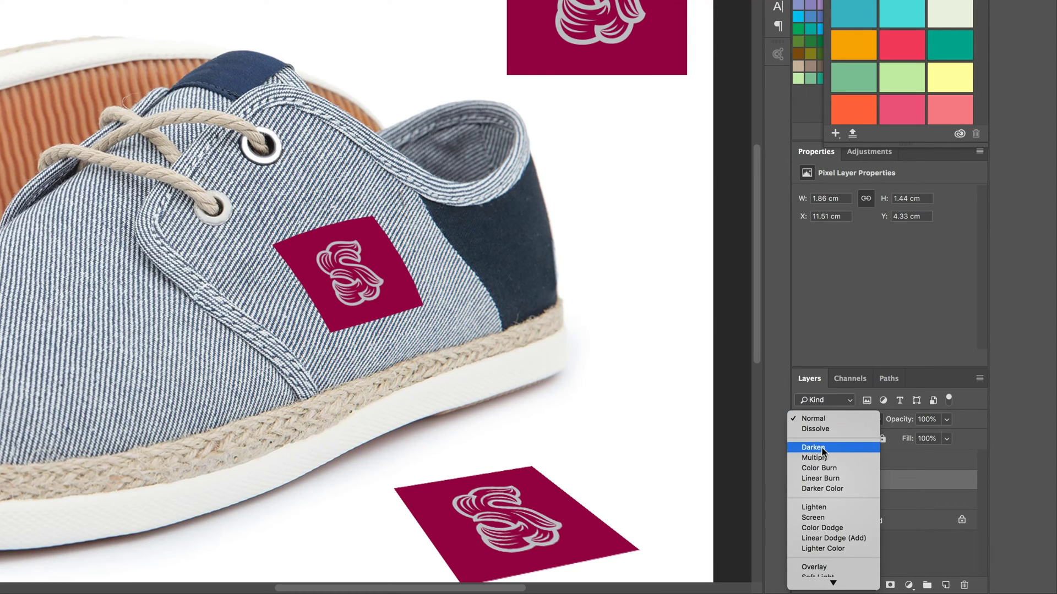
{"action": "left_click", "coordinate": [829, 462]}
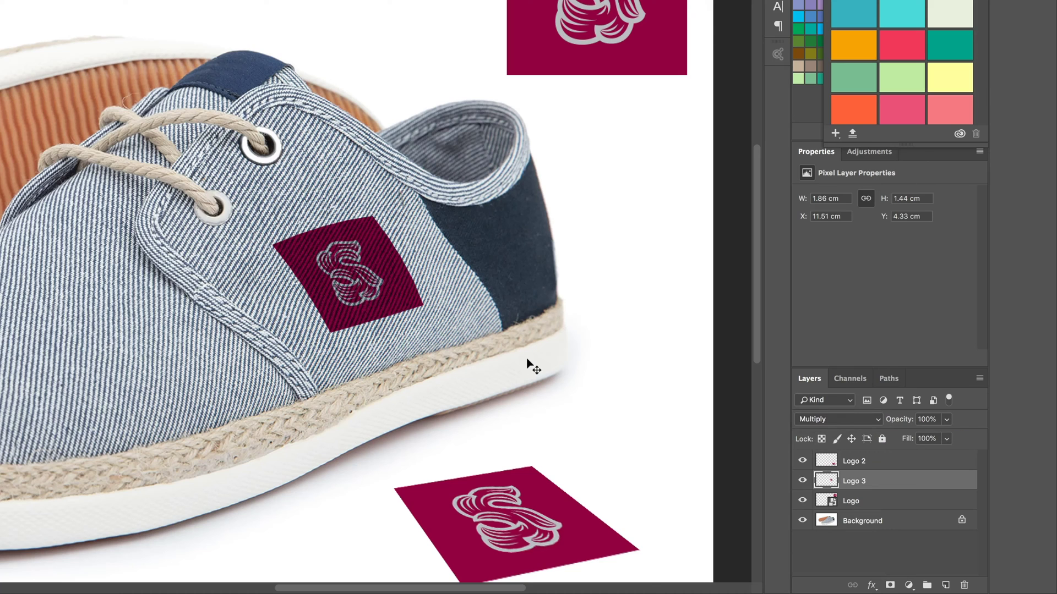
{"action": "key", "text": "ctrl+minus"}
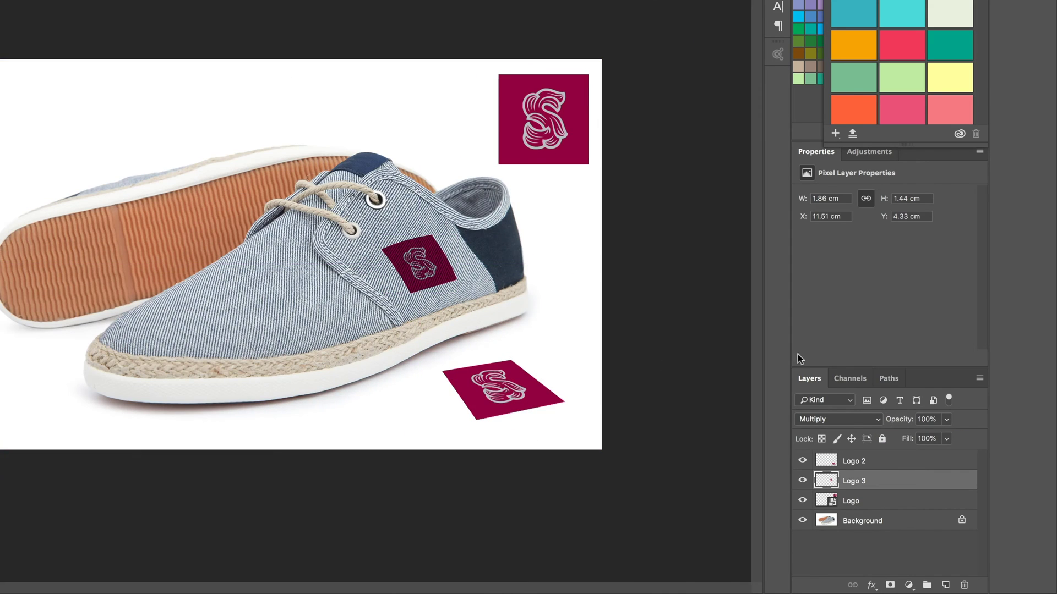
{"action": "left_click", "coordinate": [842, 420]}
{"action": "left_click", "coordinate": [844, 430]}
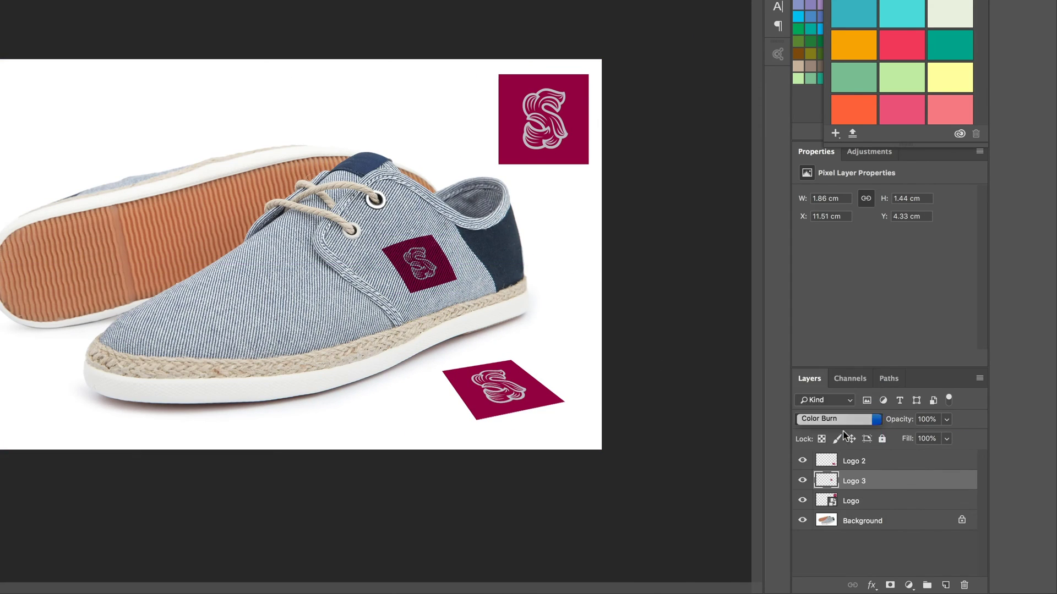
{"action": "left_click", "coordinate": [840, 414]}
{"action": "left_click", "coordinate": [840, 430]}
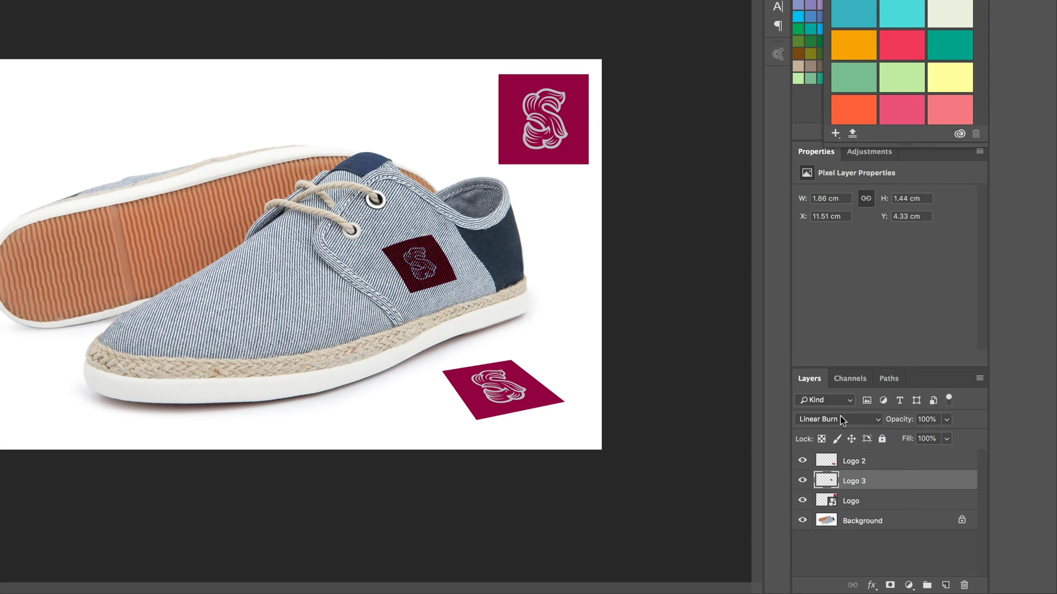
Try the Darker Color, Lighten and Screen blending modes on the Logo 3 layer
{"action": "left_click", "coordinate": [839, 418]}
{"action": "left_click", "coordinate": [842, 429]}
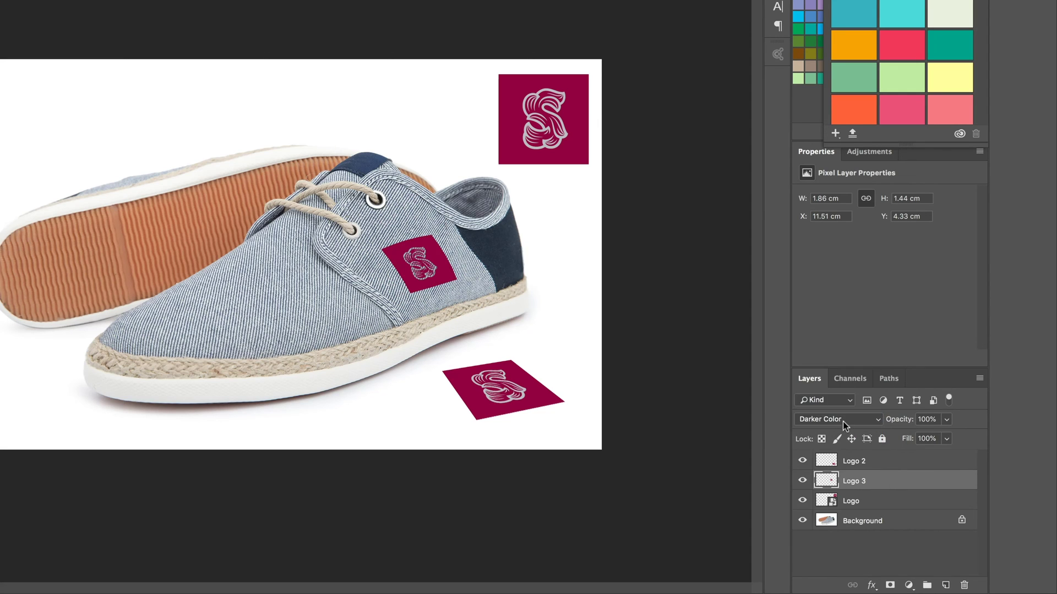
{"action": "left_click", "coordinate": [842, 422]}
{"action": "left_click", "coordinate": [844, 438]}
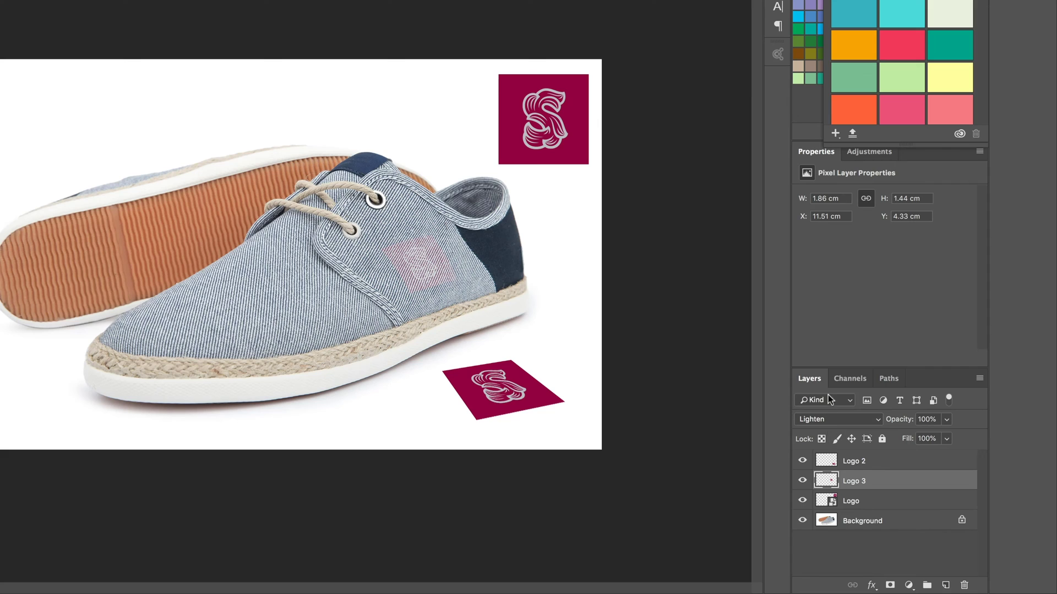
{"action": "left_click", "coordinate": [844, 421]}
{"action": "left_click", "coordinate": [838, 429]}
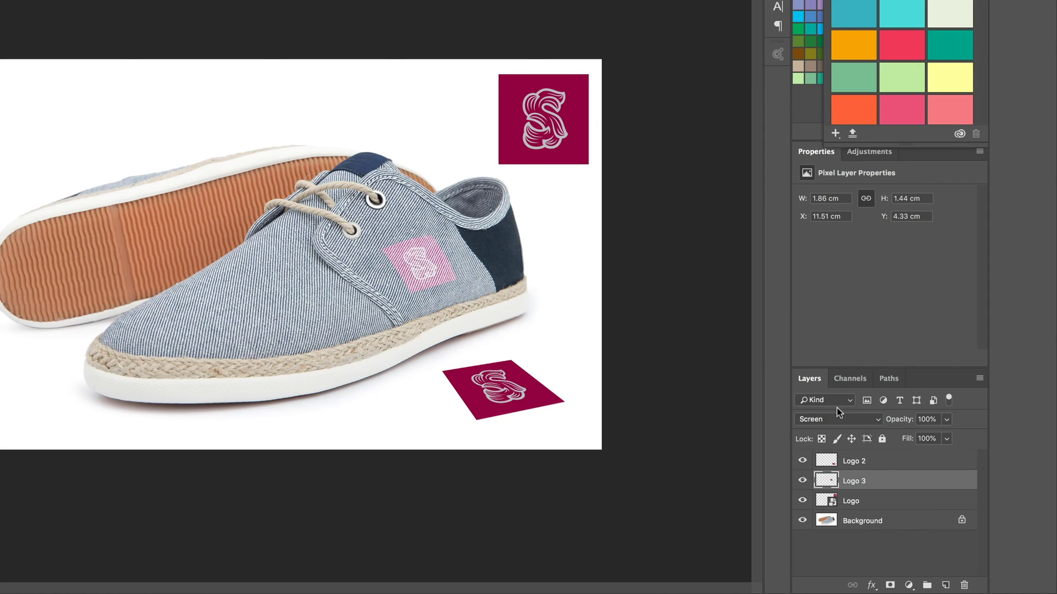
Try Linear Light on the Logo 3 layer and settle on Hard Light as its blending mode
{"action": "left_click", "coordinate": [845, 422]}
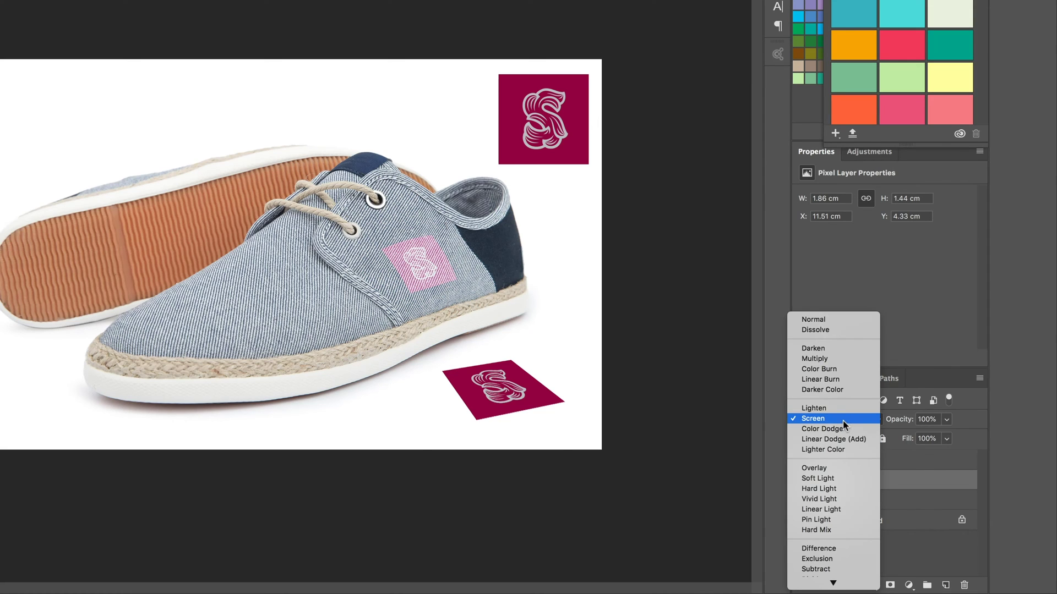
{"action": "left_click", "coordinate": [846, 507]}
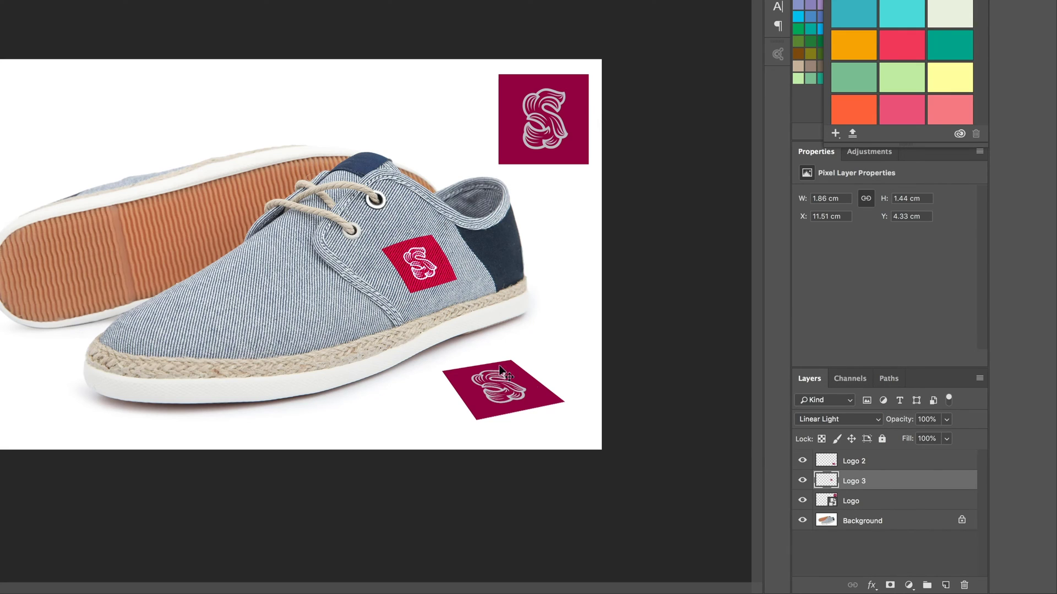
{"action": "left_click", "coordinate": [853, 419]}
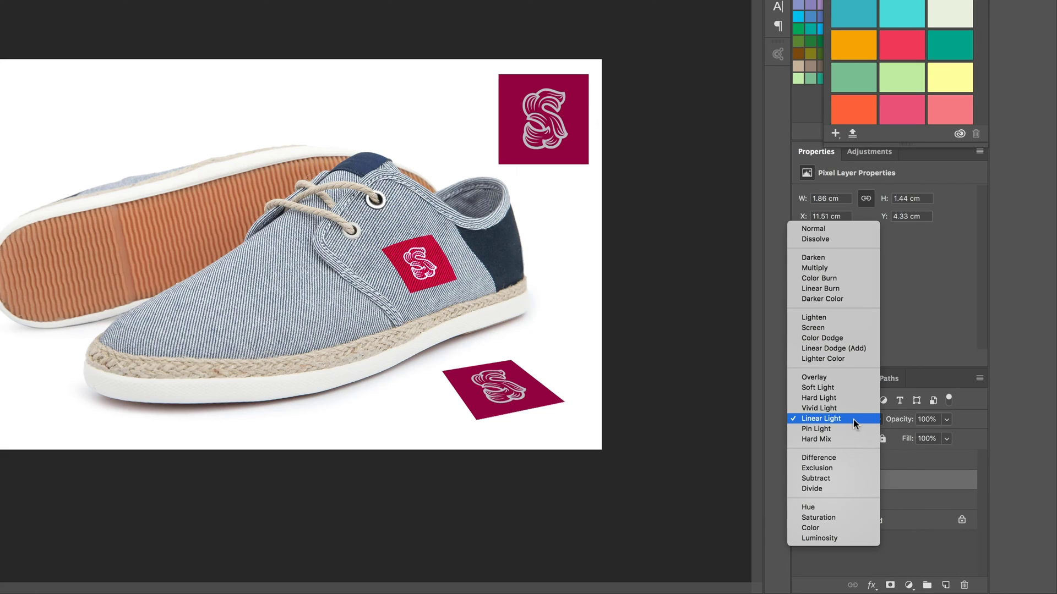
{"action": "left_click", "coordinate": [850, 398]}
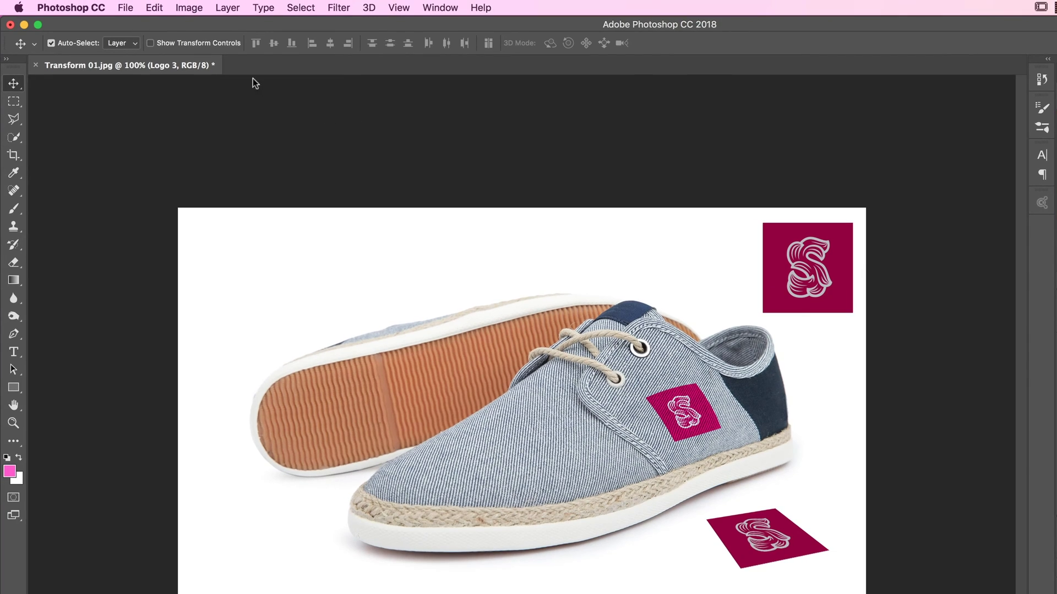
Flip the whole canvas horizontally and undo the flip
{"action": "left_click", "coordinate": [188, 9]}
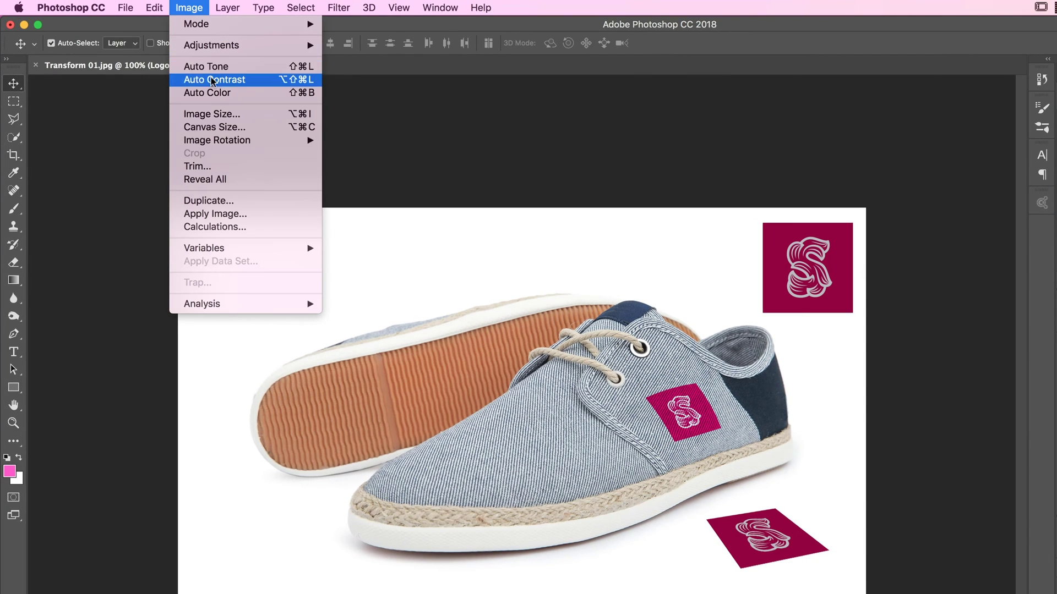
{"action": "mouse_move", "coordinate": [205, 142]}
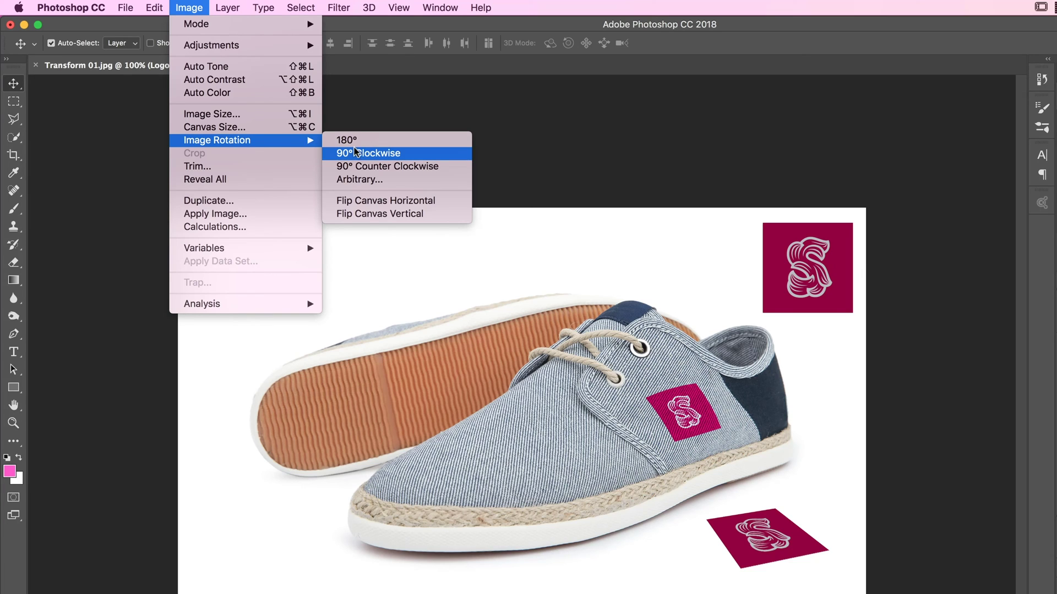
{"action": "left_click", "coordinate": [377, 202]}
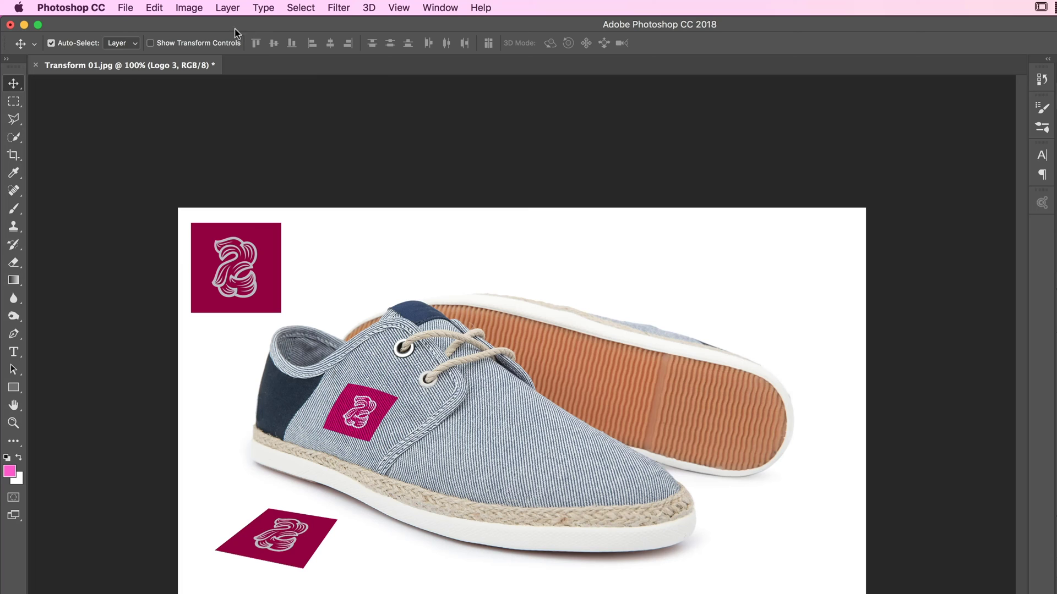
{"action": "key", "text": "super+z"}
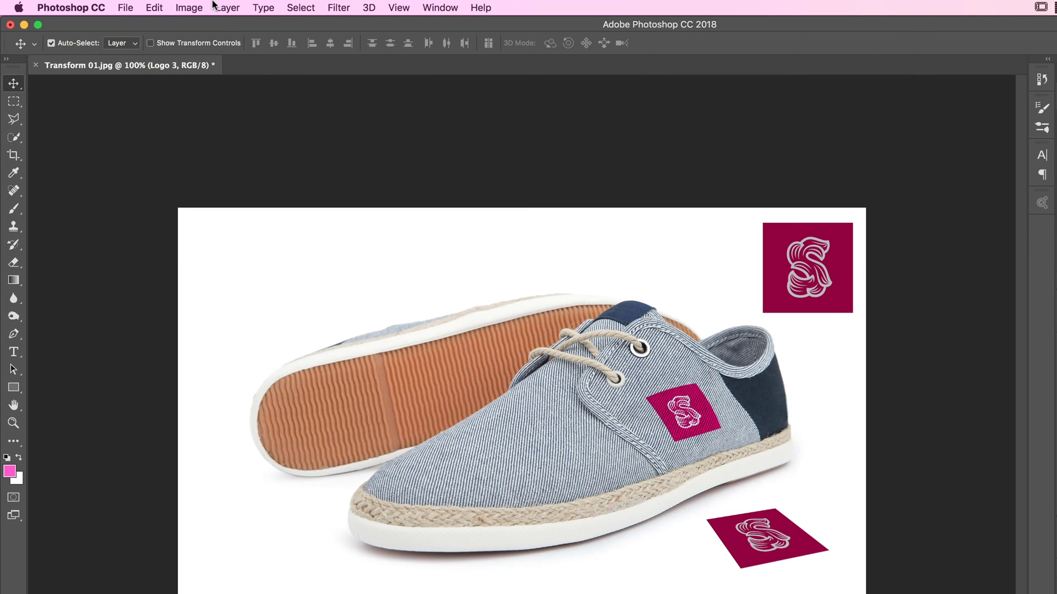
Bring up the commands for rotating or flipping the whole canvas
{"action": "left_click", "coordinate": [189, 7]}
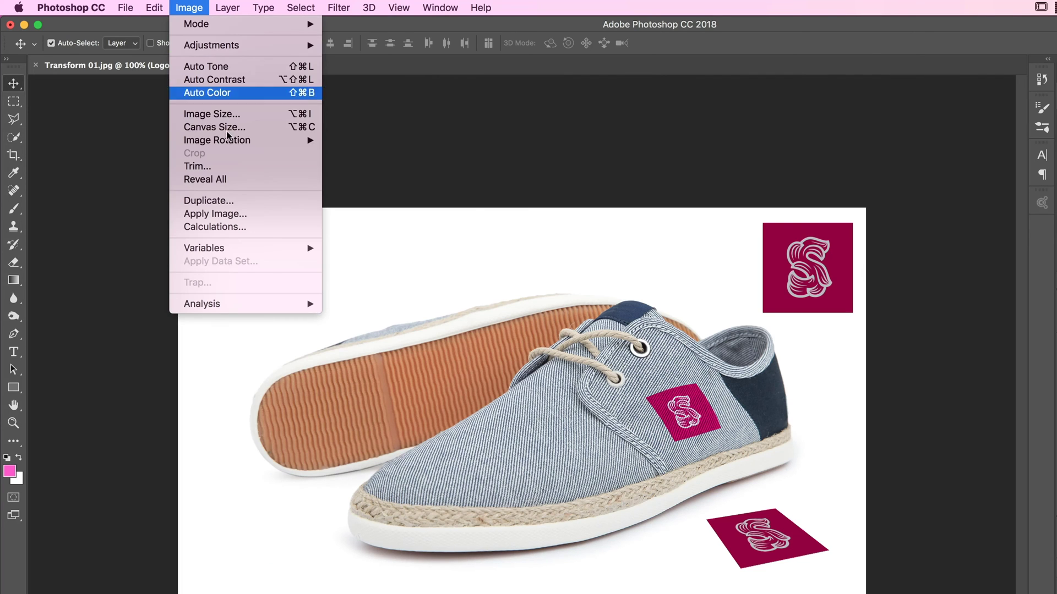